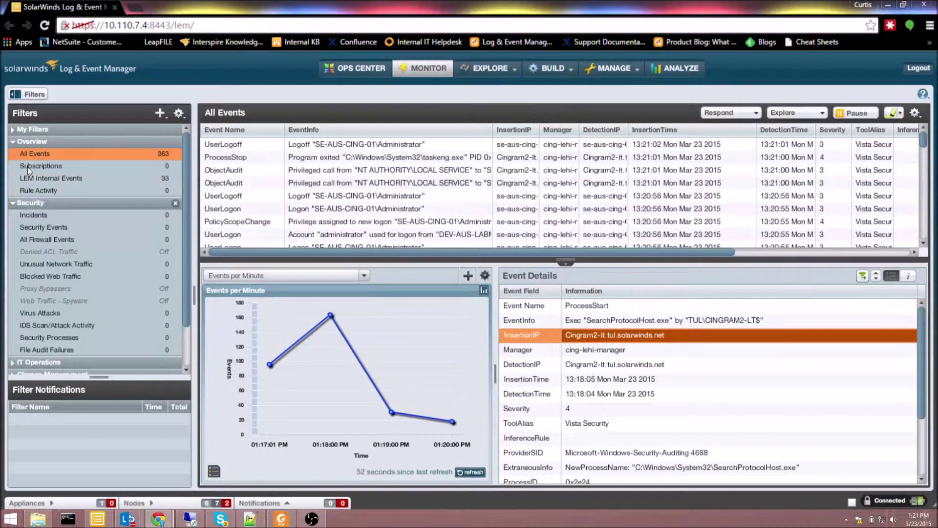
Step: View the events in the Incidents filter and open the Rules listing
left_click(33, 215)
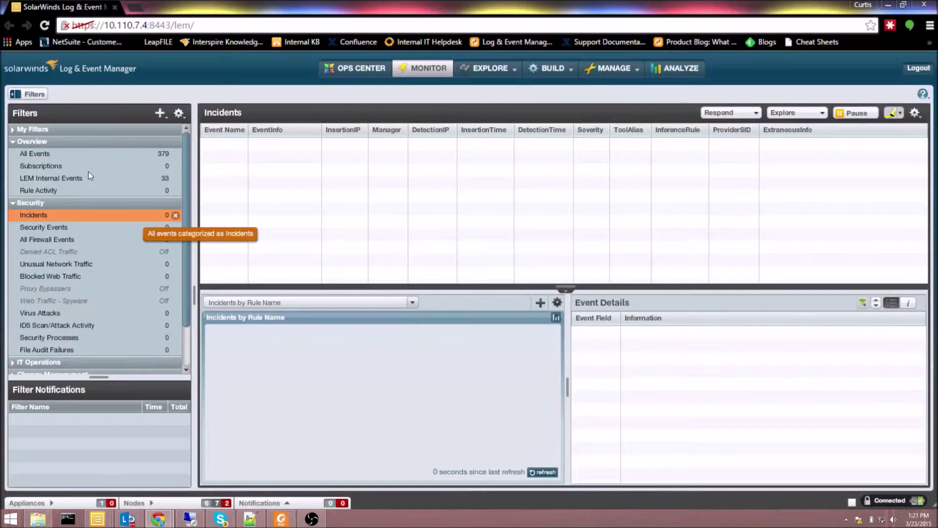
left_click(534, 68)
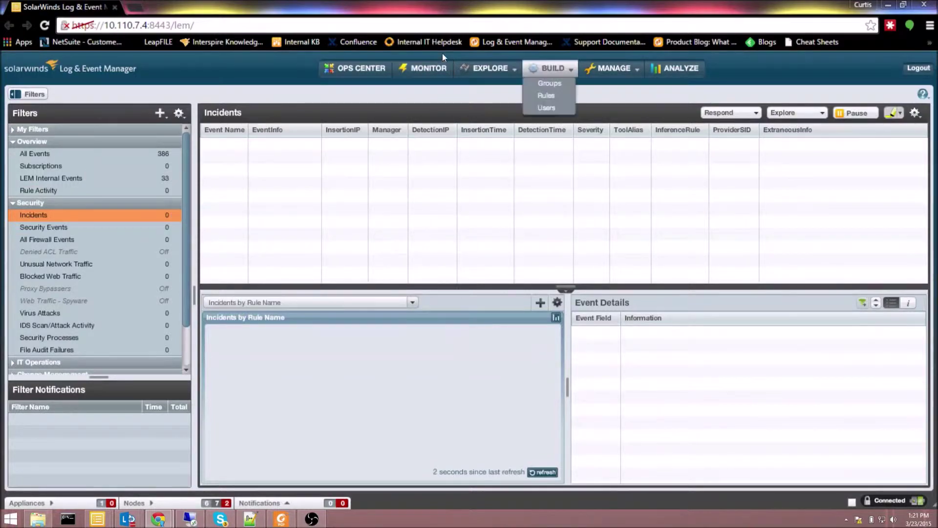
left_click(545, 95)
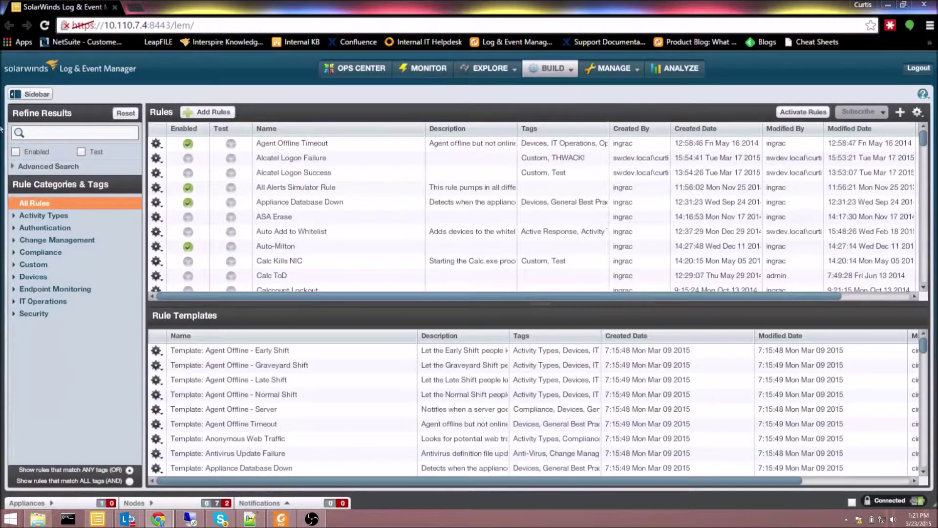
Step: Browse the rules and templates under Endpoint Monitoring, the Domain Changes category of Change Management, and the Manager category of Devices
left_click(14, 289)
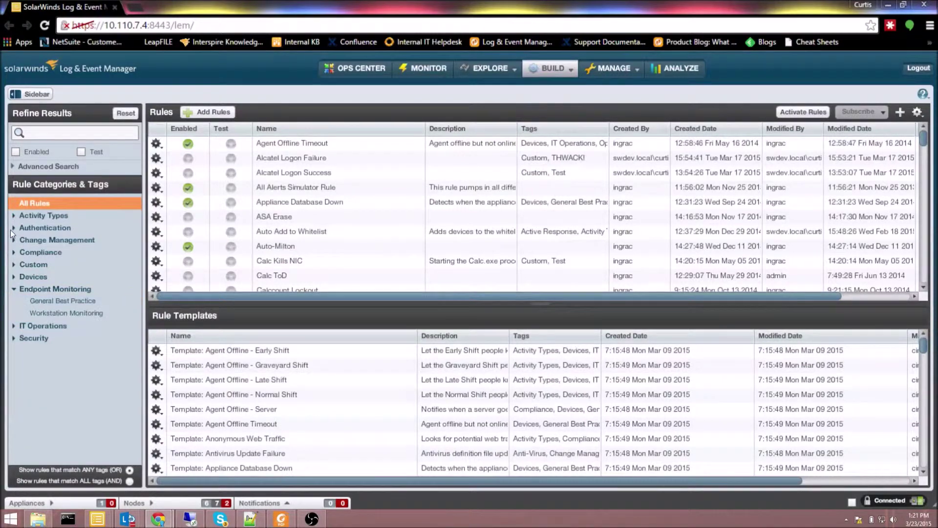
left_click(63, 300)
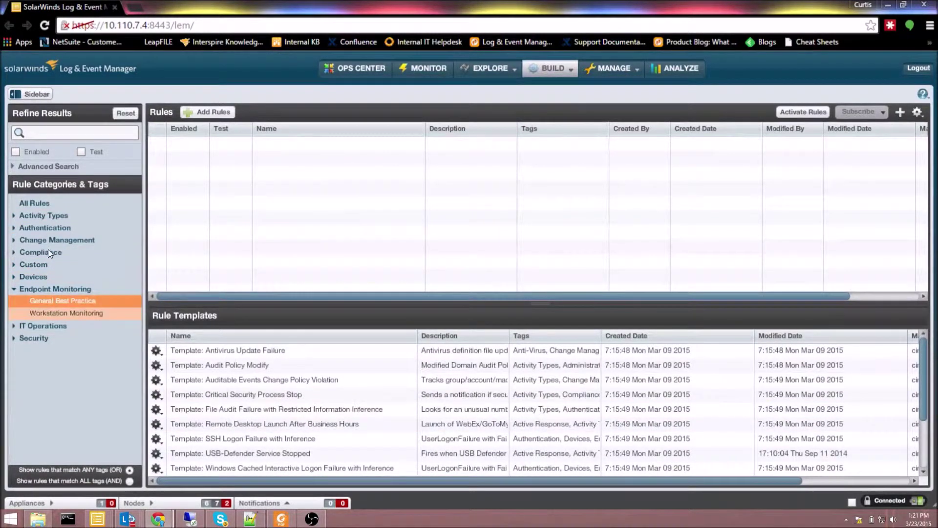
key("Down")
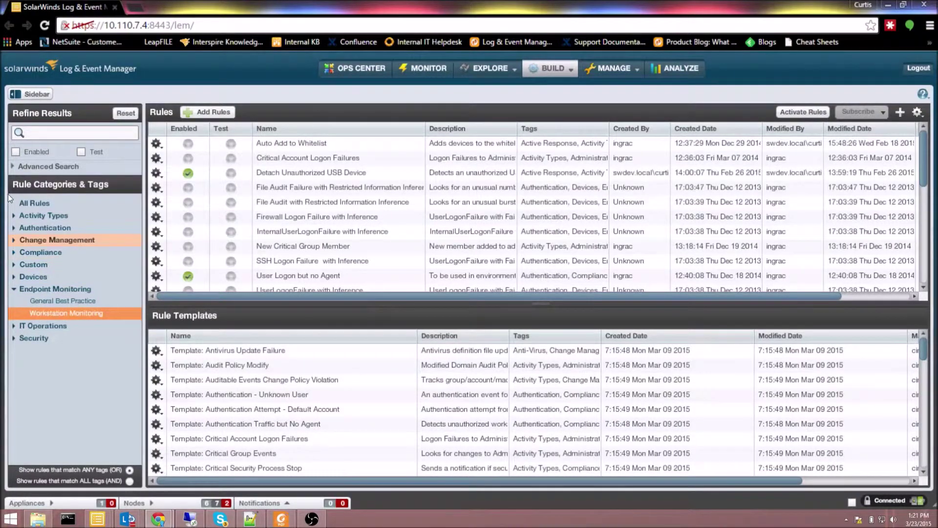
key("Right")
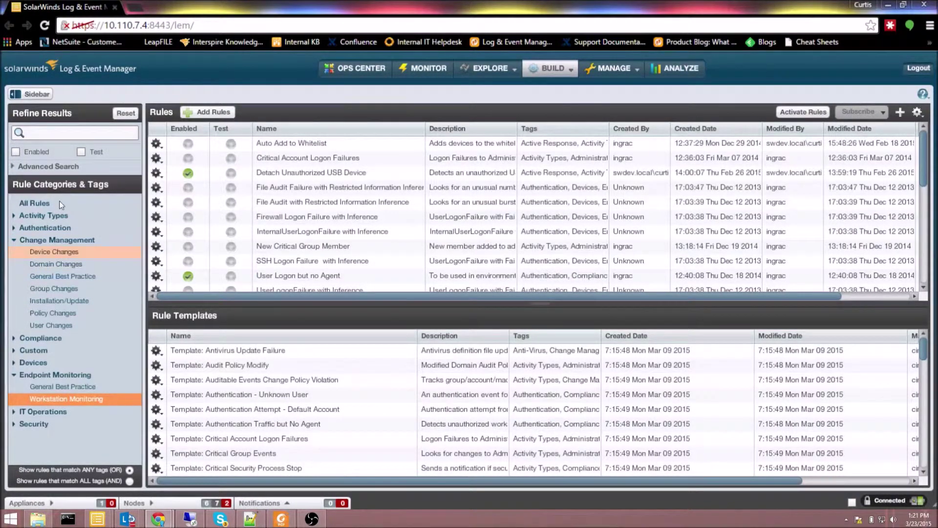
key("space")
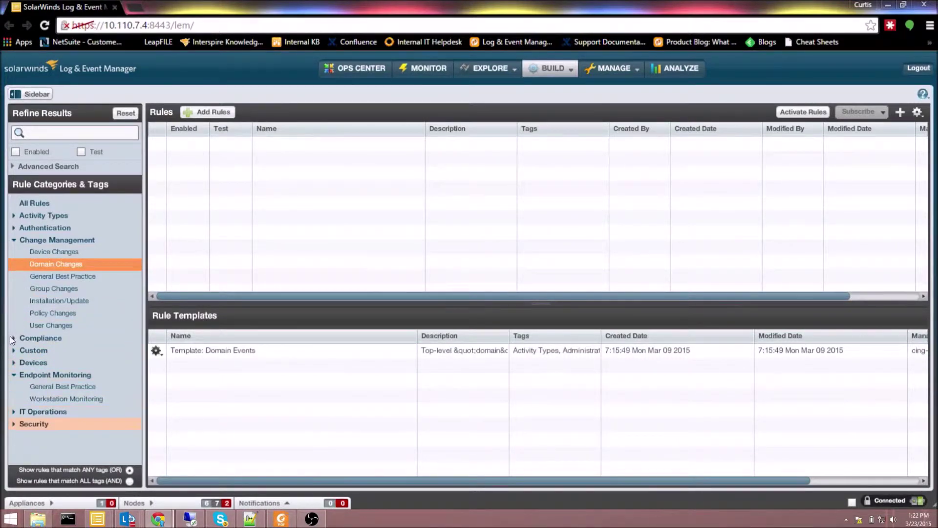
left_click(13, 362)
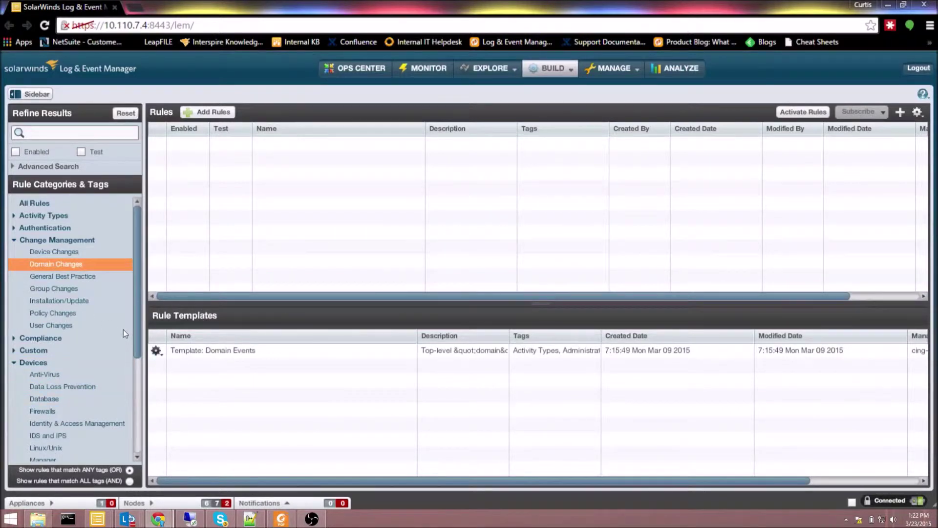
scroll(109, 367, "down", 1)
scroll(109, 370, "down", 1)
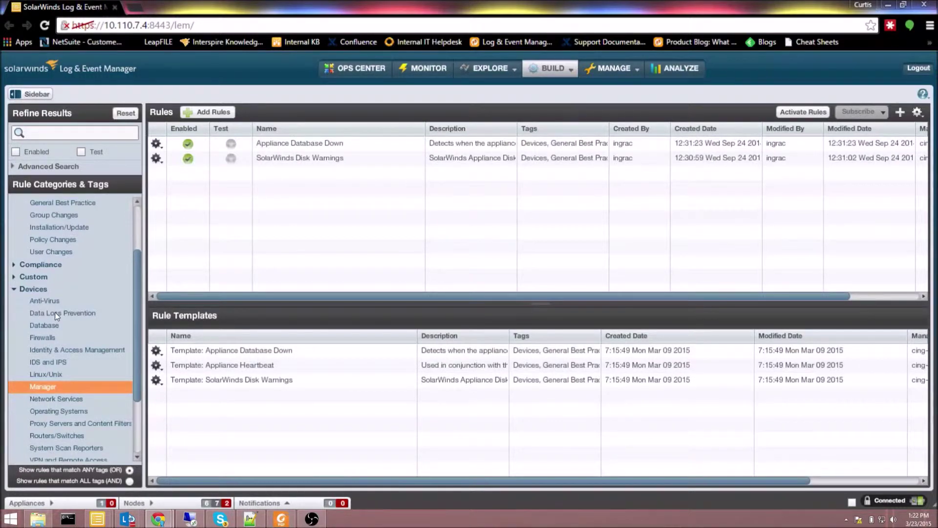
Step: Open the Appliance Database Down rule, examine its correlations and email action, and return to the rules listing
left_click(325, 155)
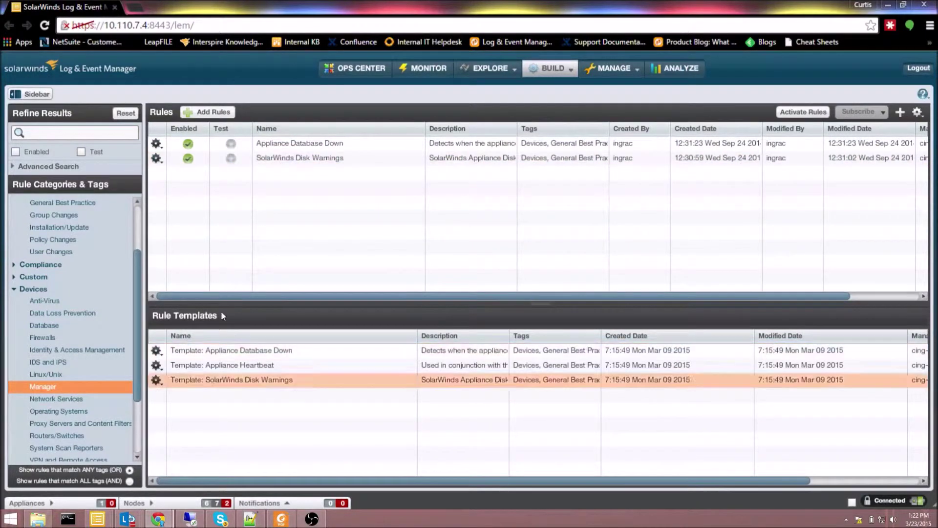
left_click(156, 143)
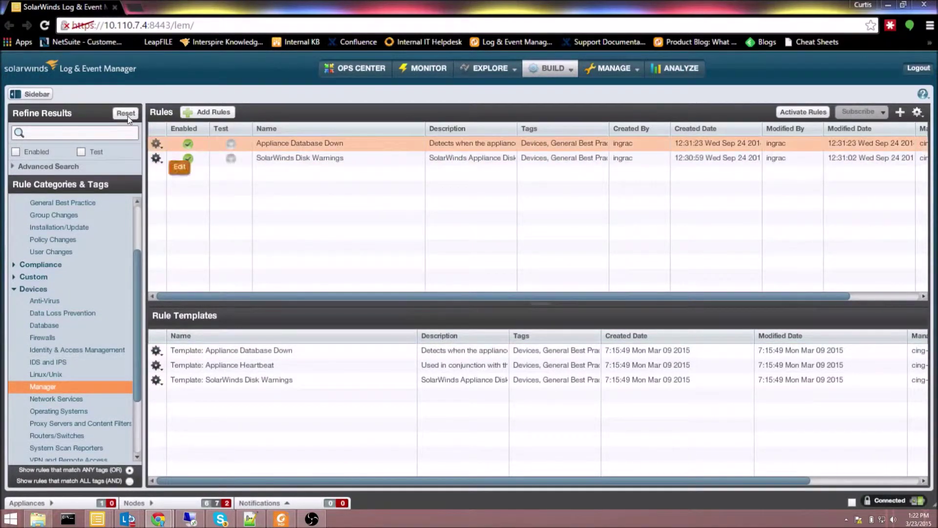
key("Return")
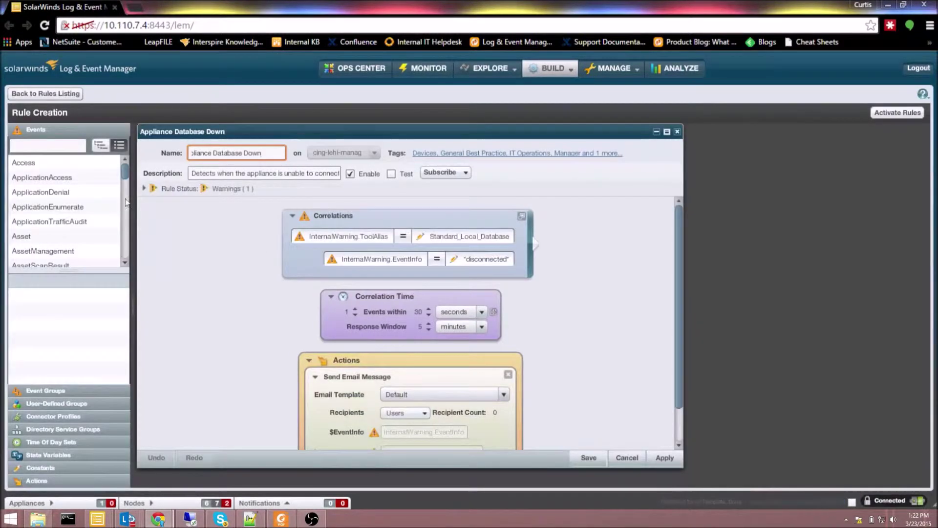
scroll(542, 339, "down", 1)
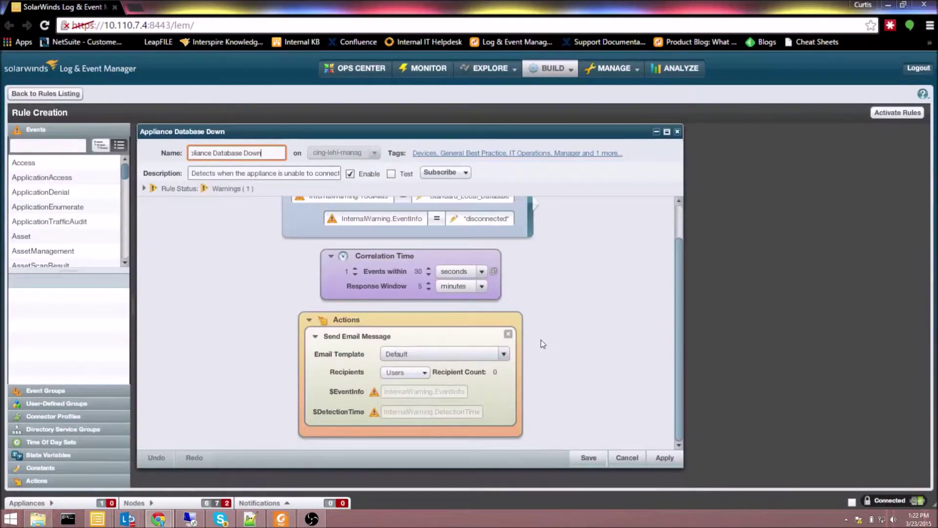
left_click(46, 93)
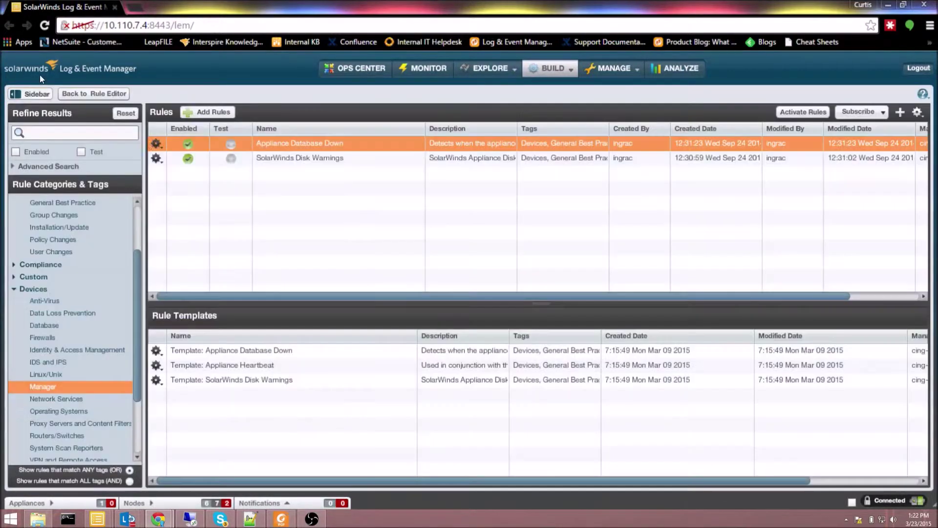
Step: Open the SolarWinds Disk Warnings rule, examine its correlations and Incident Alert action in the maximized editor, and return to the rules listing
left_click(156, 158)
left_click(172, 172)
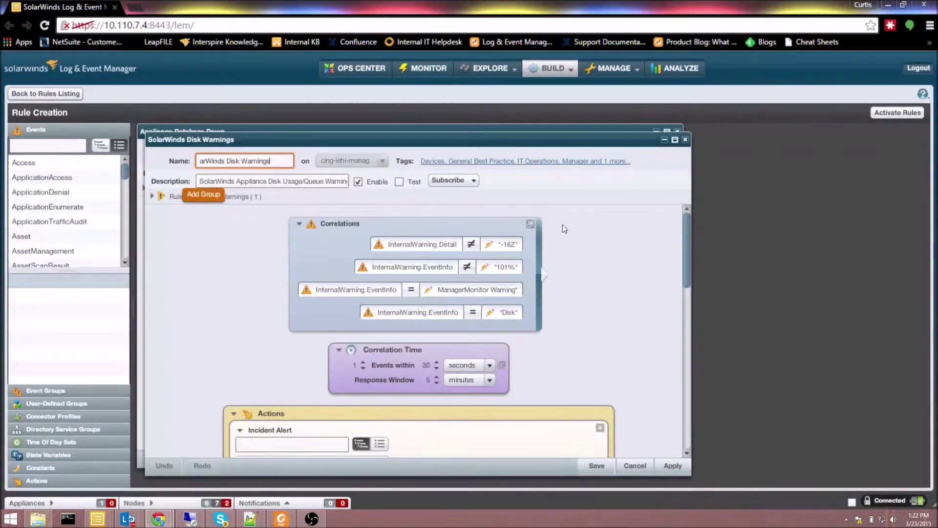
scroll(550, 230, "down", 3)
scroll(551, 234, "down", 2)
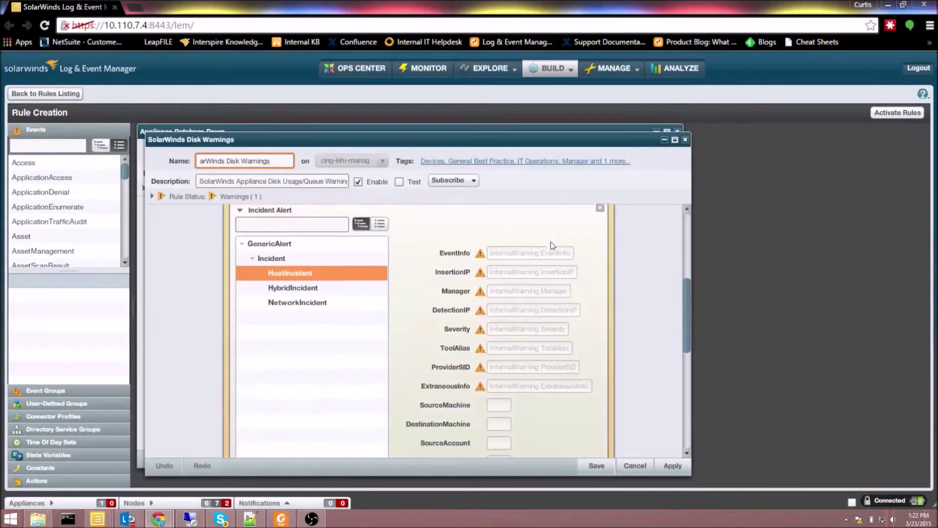
left_click(674, 140)
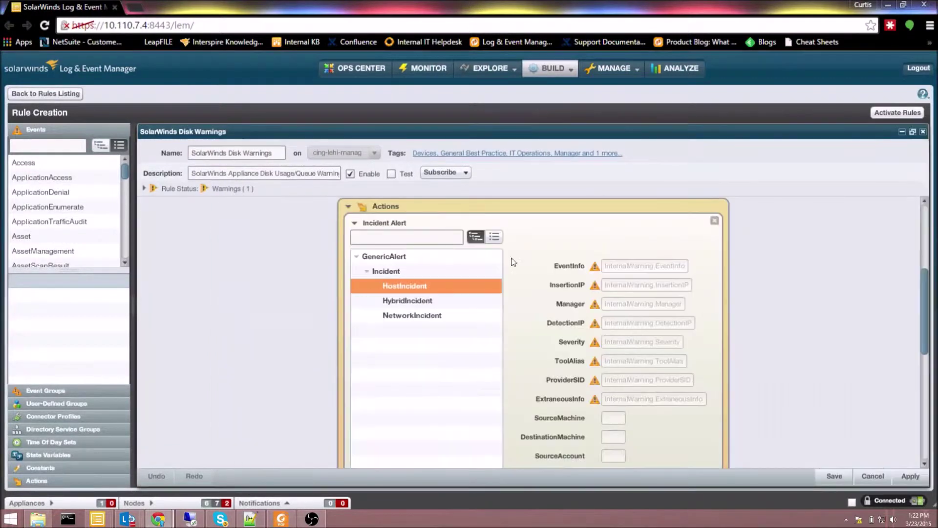
scroll(742, 244, "up", 2)
scroll(741, 221, "up", 3)
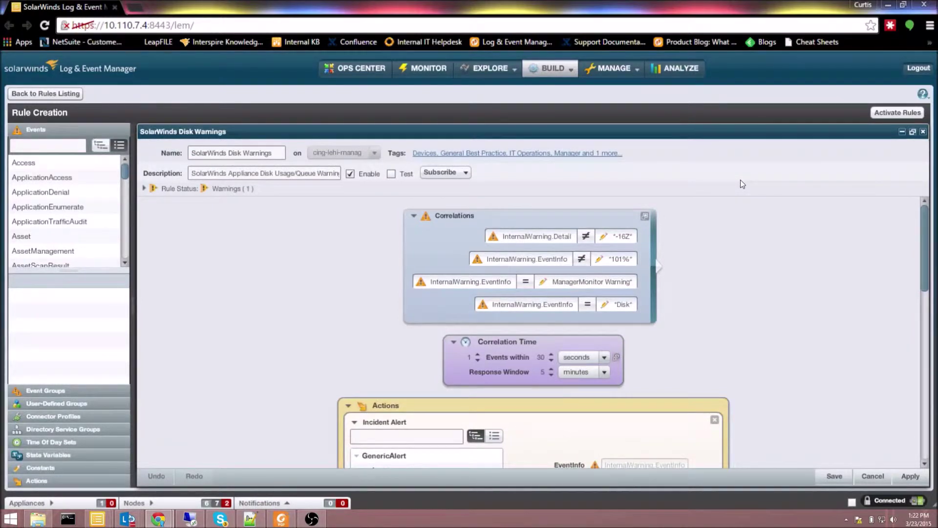
scroll(741, 186, "down", 1)
scroll(741, 195, "down", 5)
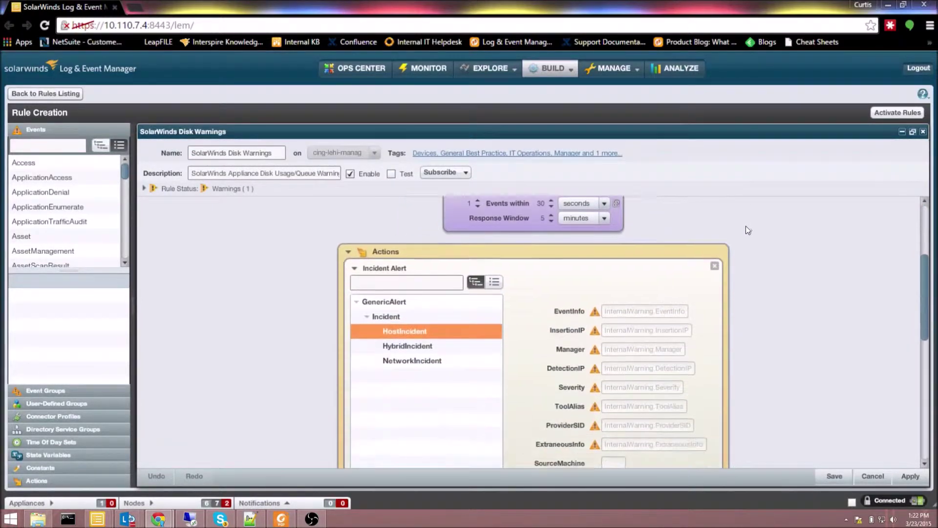
scroll(746, 230, "down", 1)
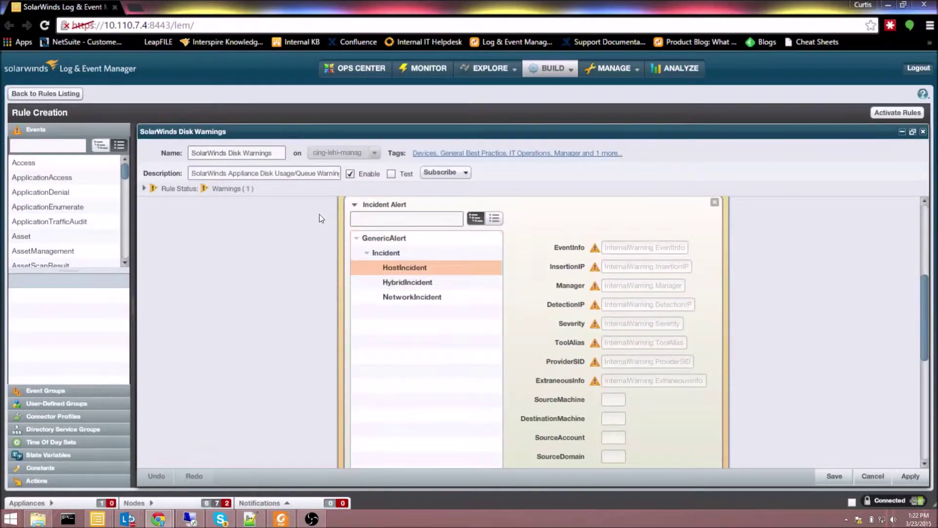
left_click(43, 93)
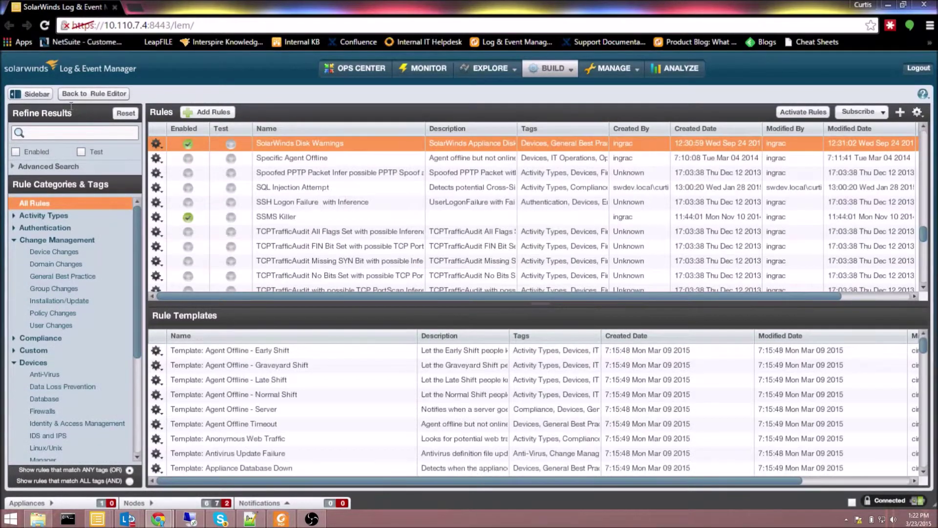
Step: Search the rules for "Server" and clone the Agent Offline - Server template into a new rule
type("Server")
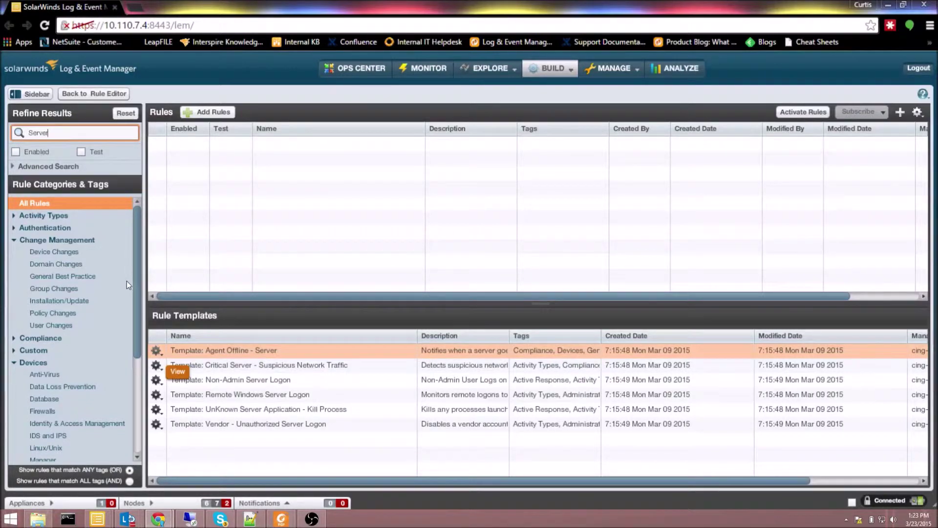
left_click(157, 350)
left_click(172, 372)
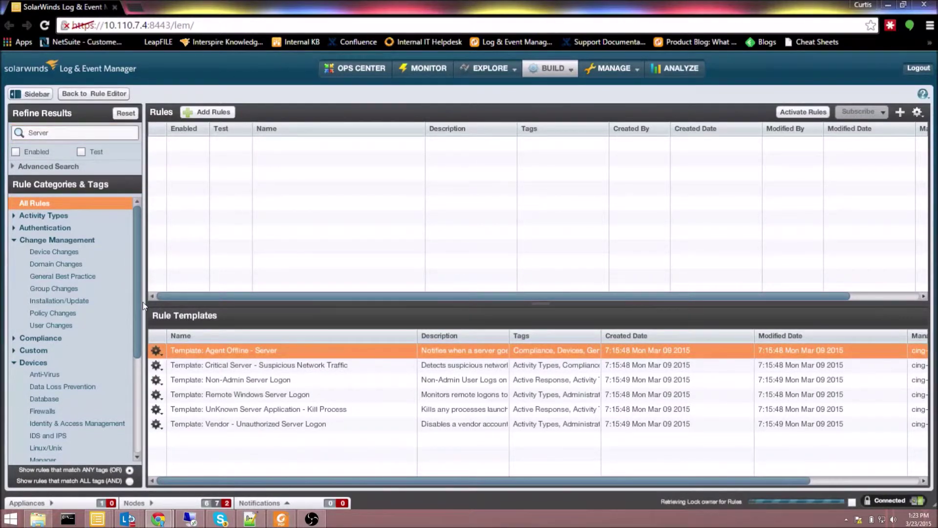
left_click(446, 327)
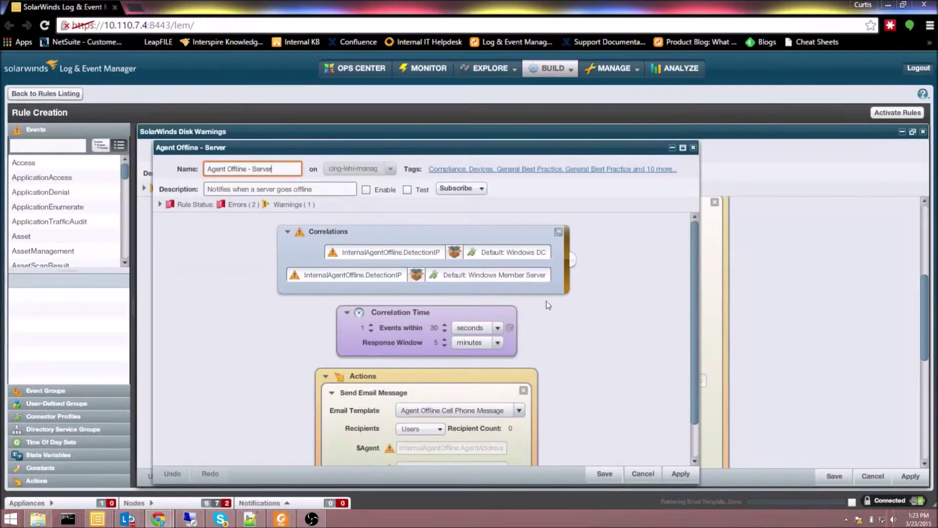
Step: Add an Incident Alert action below the Send Email Message action in the Agent Offline - Server rule
scroll(556, 351, "down", 1)
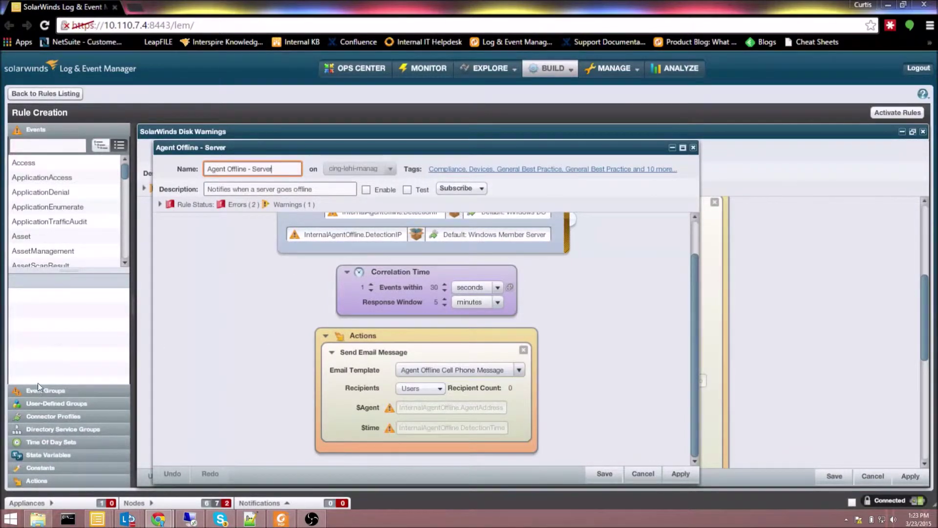
left_click(37, 480)
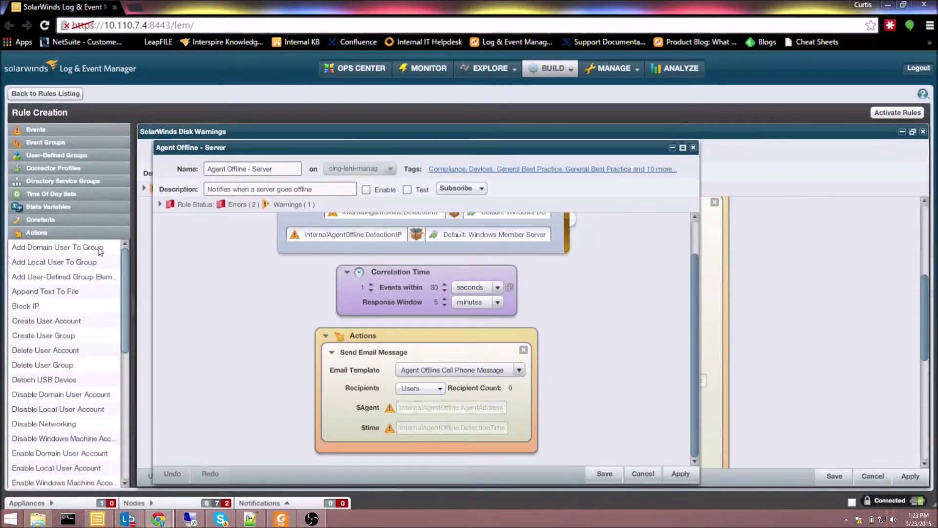
scroll(101, 293, "down", 5)
scroll(100, 317, "up", 3)
left_click(74, 320)
left_click_drag(35, 320, 372, 447)
Step: Choose HostIncident under GenericAlert > Incident for the new Incident Alert action and review its event fields
key("Down")
key("Down")
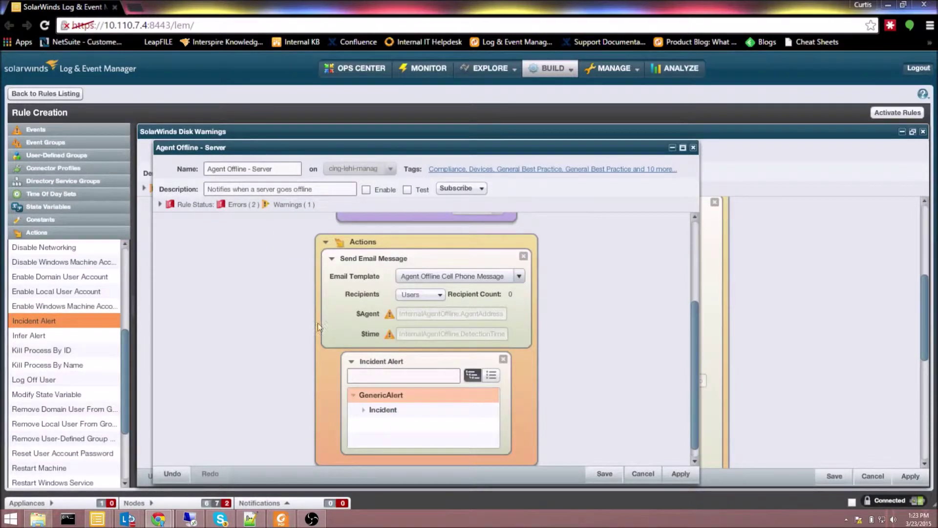
key("Right")
key("Down")
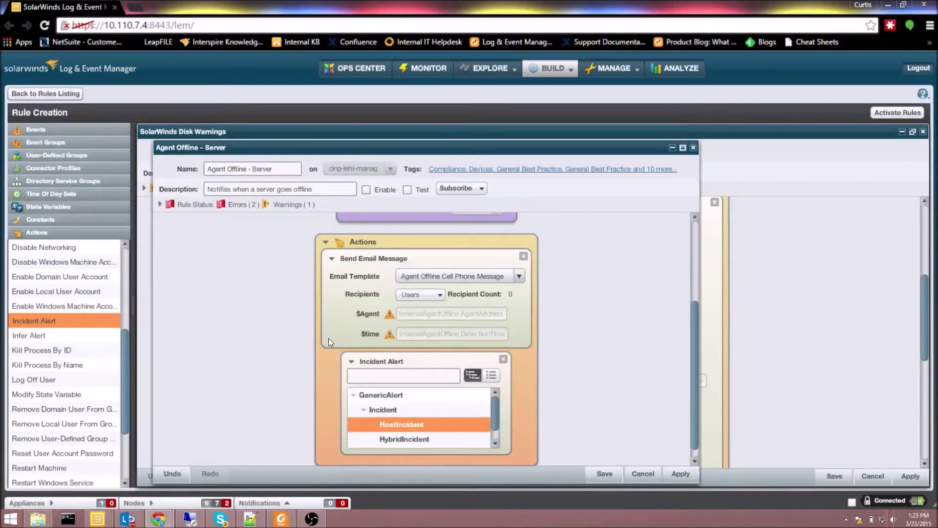
scroll(557, 264, "down", 5)
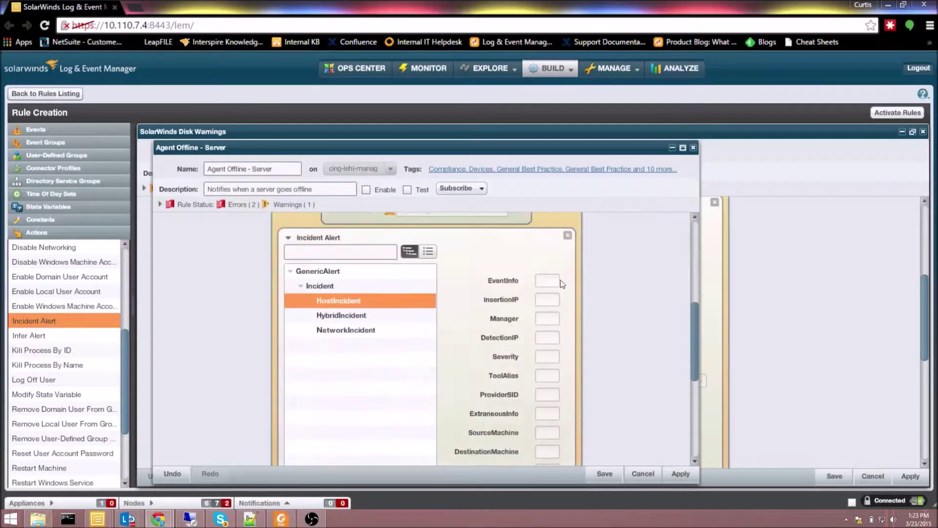
scroll(561, 267, "up", 3)
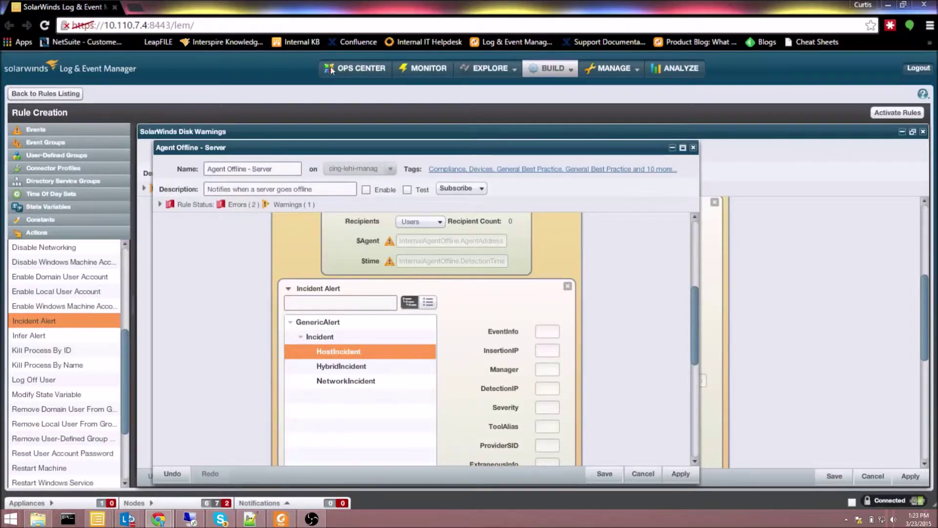
Step: Return to the monitored Incidents filter and select the SolarWinds Log and Event Manager Agent service in the Windows Services console
left_click(423, 68)
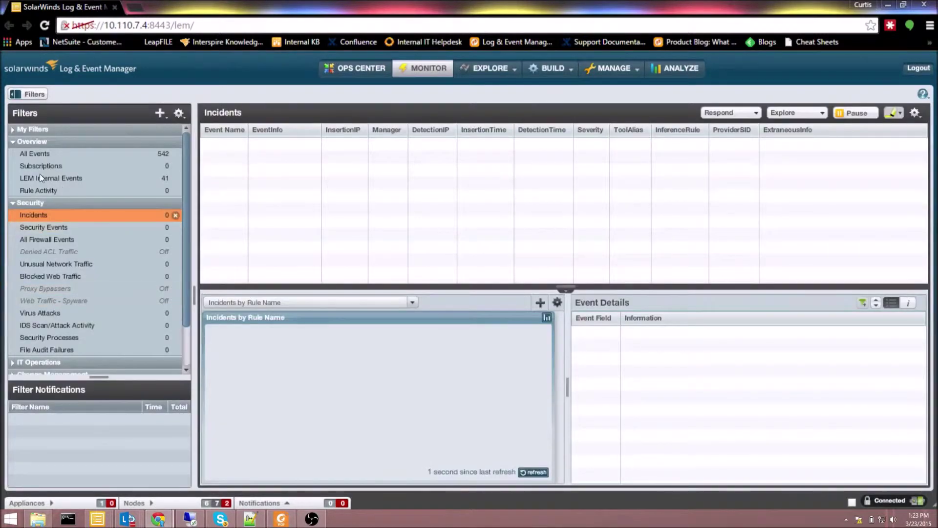
left_click(10, 518)
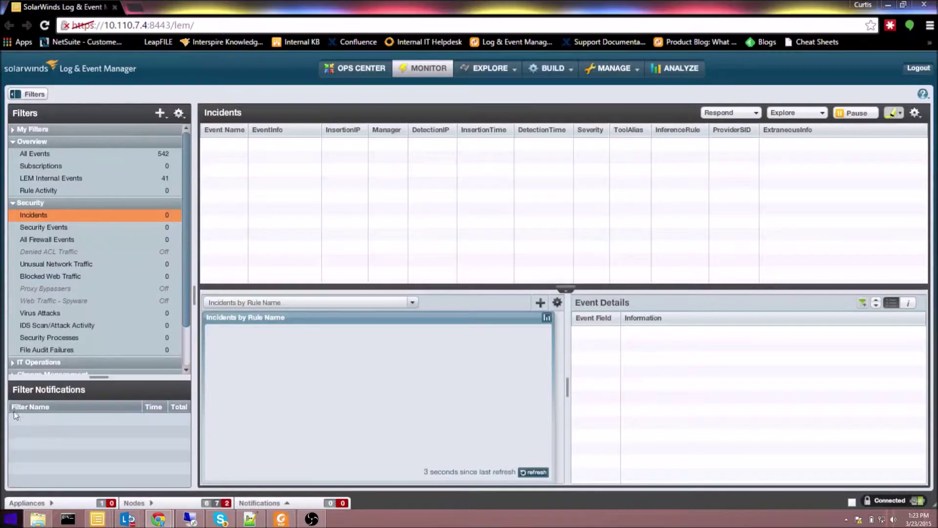
type("services")
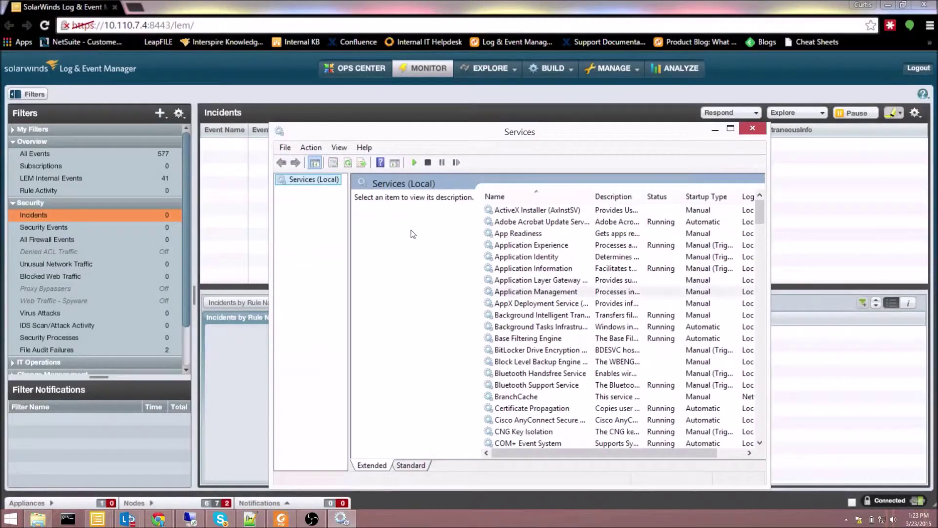
left_click(411, 230)
type("sol")
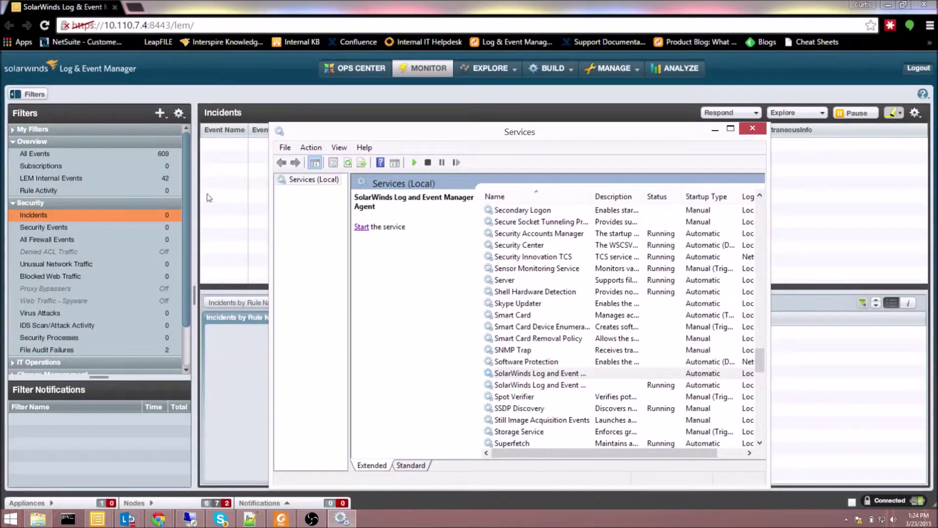
Step: Send the Incidents filter to nDepth and run the incident search over the last week
left_click(192, 189)
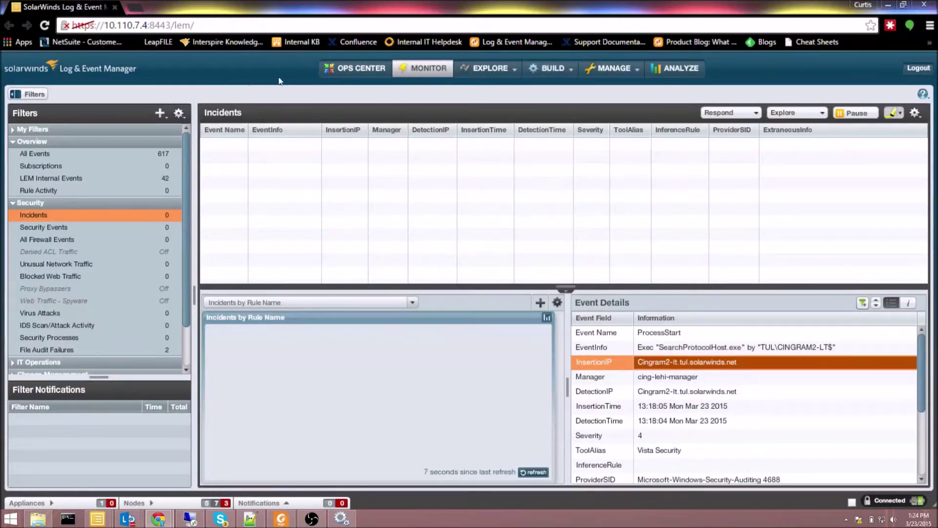
left_click(179, 113)
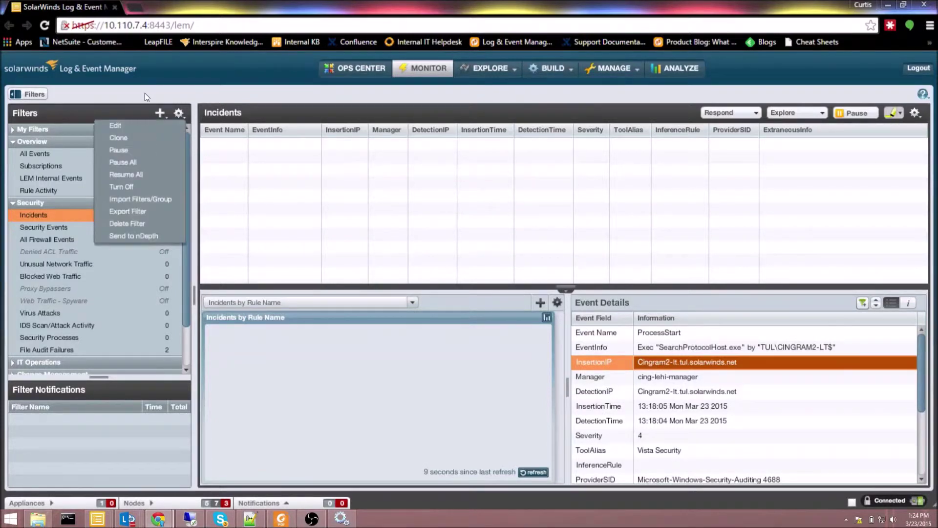
left_click(108, 236)
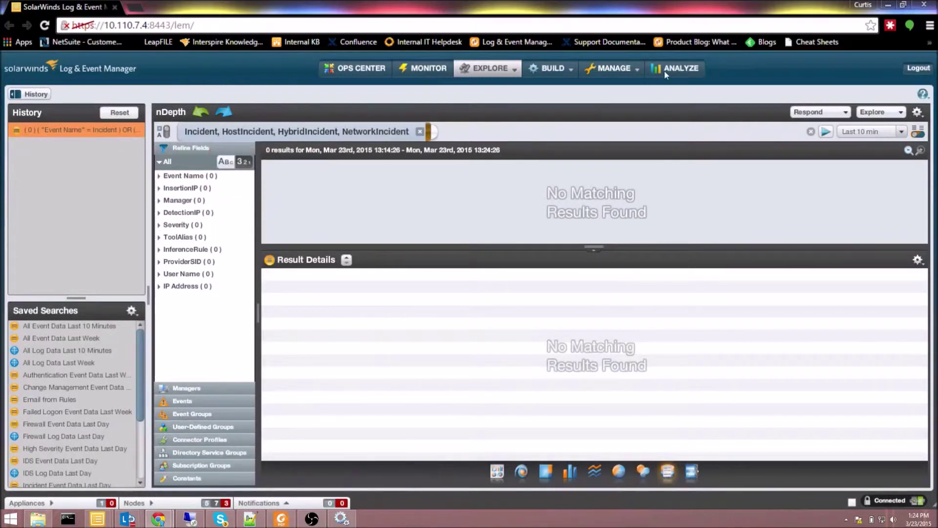
left_click(856, 131)
left_click(870, 212)
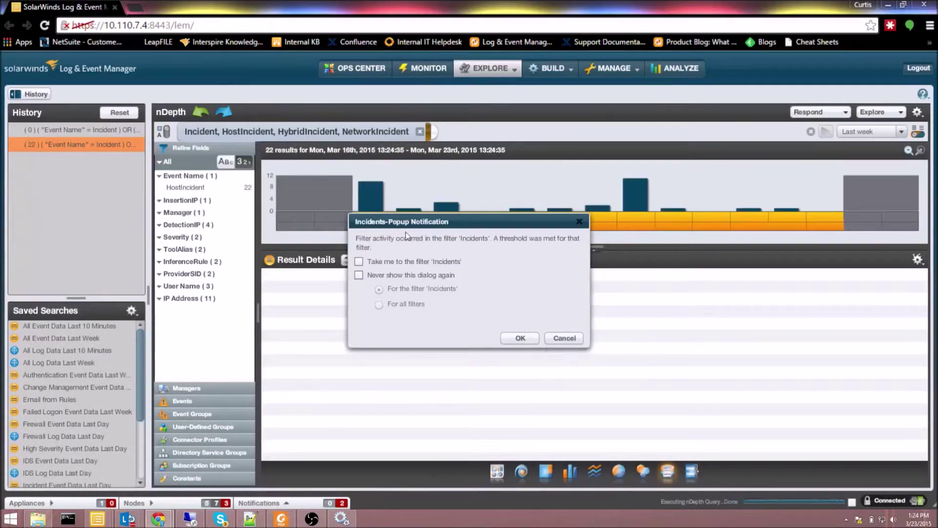
Step: Accept the Incidents popup notification with the option to be taken to the Incidents filter
left_click(359, 261)
key("Return")
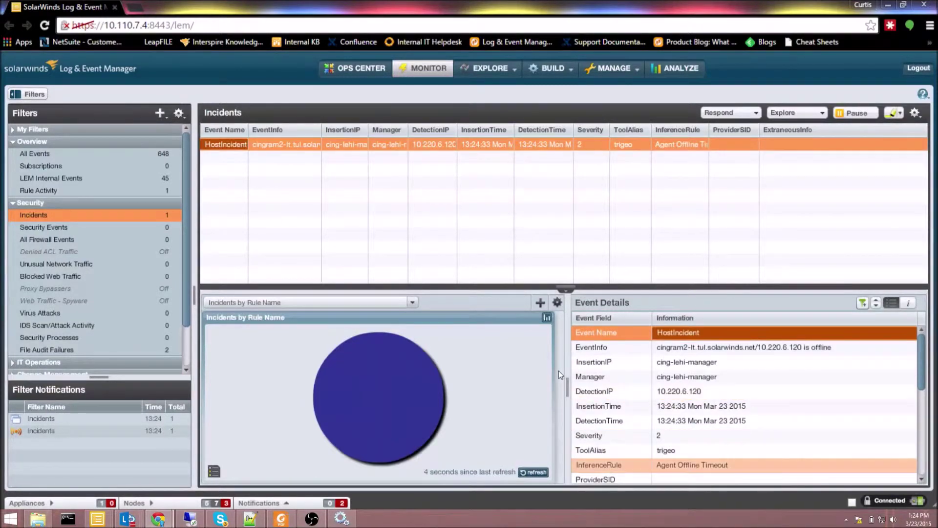
Step: Start the SolarWinds Log and Event Manager Agent service in the Windows Services console and return to the Incidents filter
key("alt+Tab")
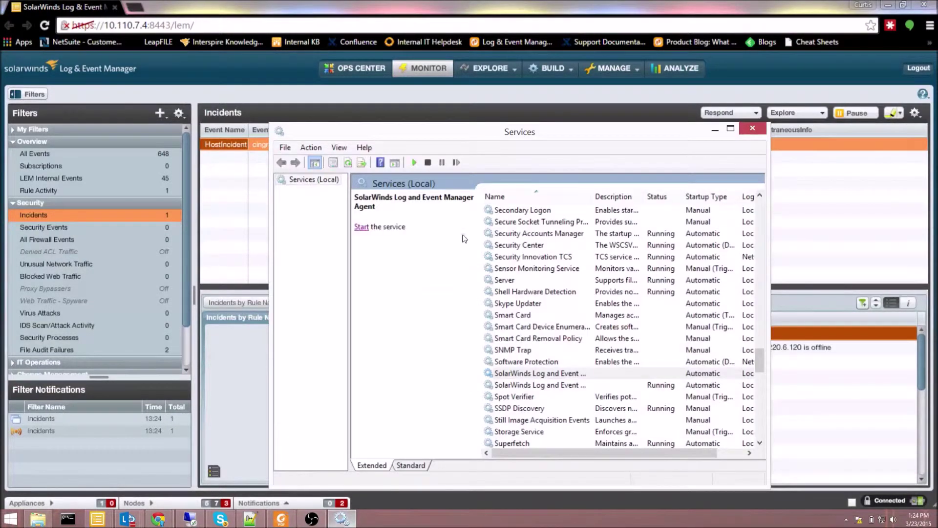
left_click(414, 162)
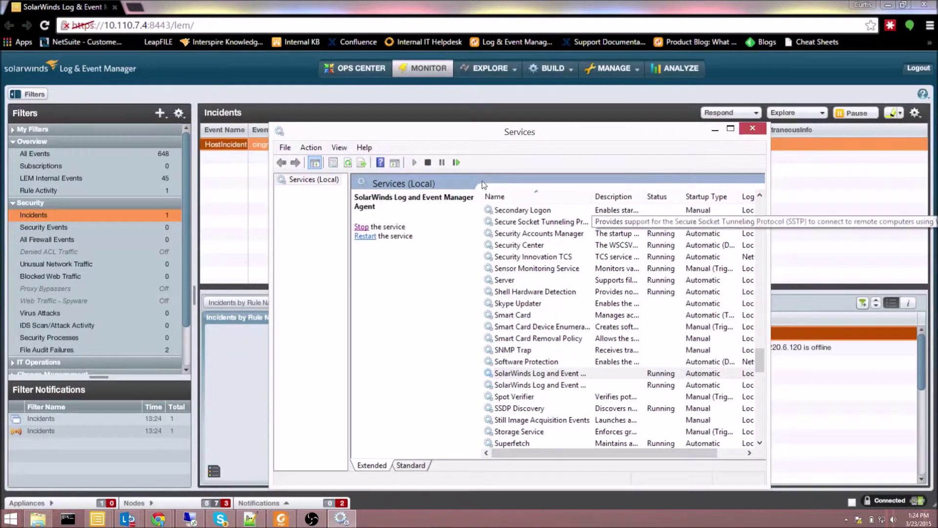
key("alt+Tab")
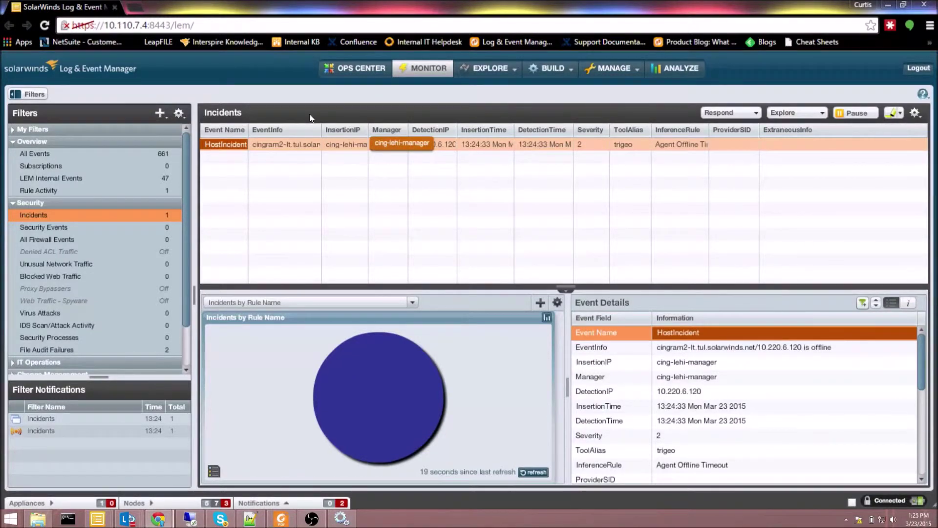
Step: Return to nDepth and examine the event details of last week's HostIncident results
left_click(486, 68)
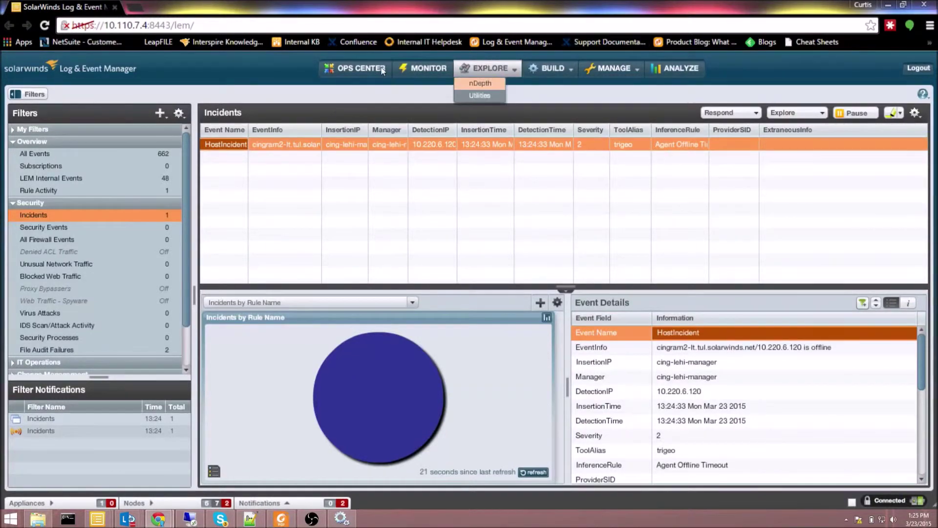
left_click(480, 83)
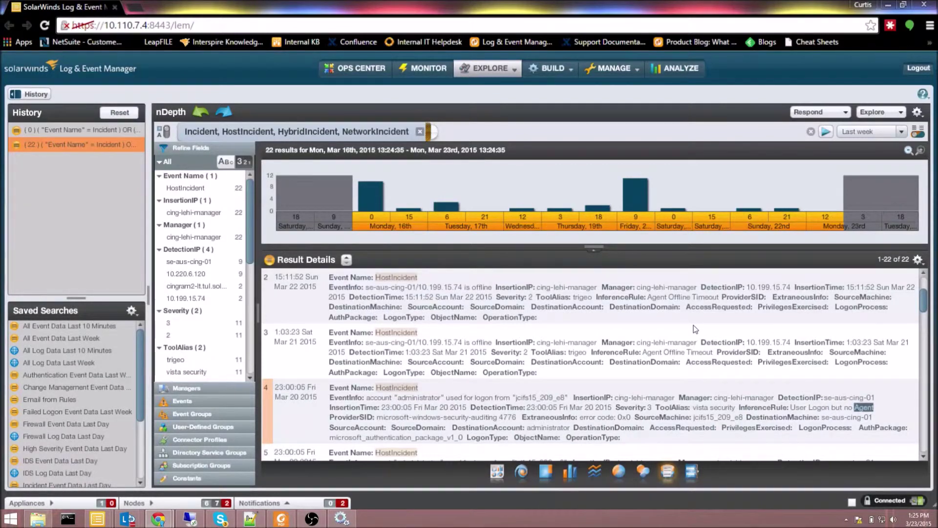
scroll(738, 330, "down", 3)
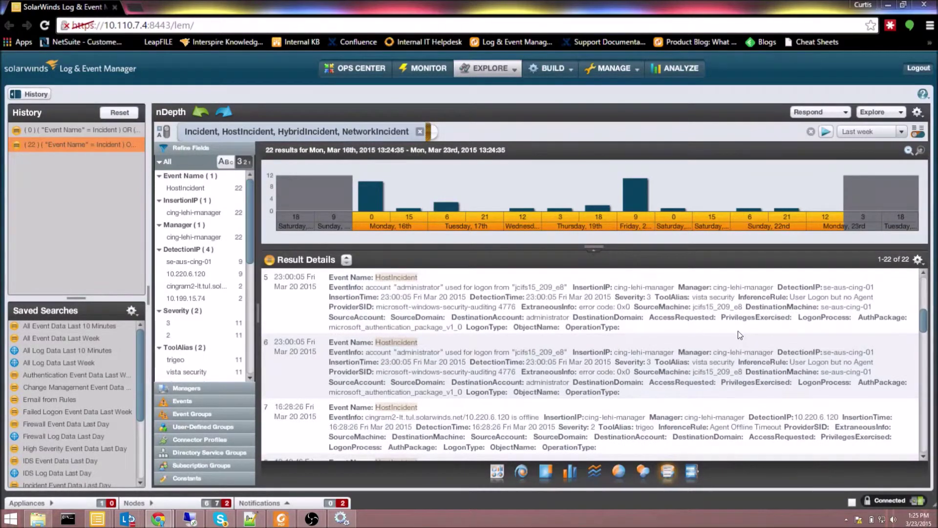
scroll(738, 331, "down", 3)
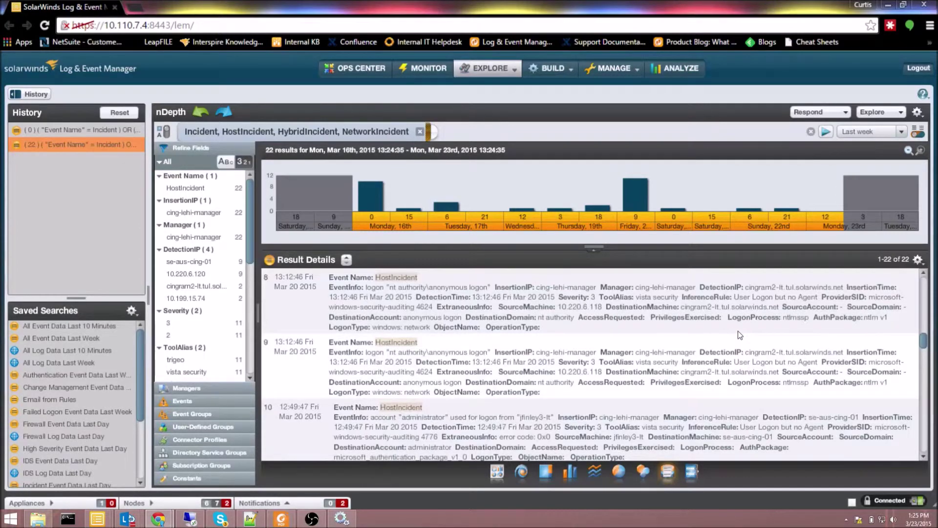
scroll(738, 330, "down", 2)
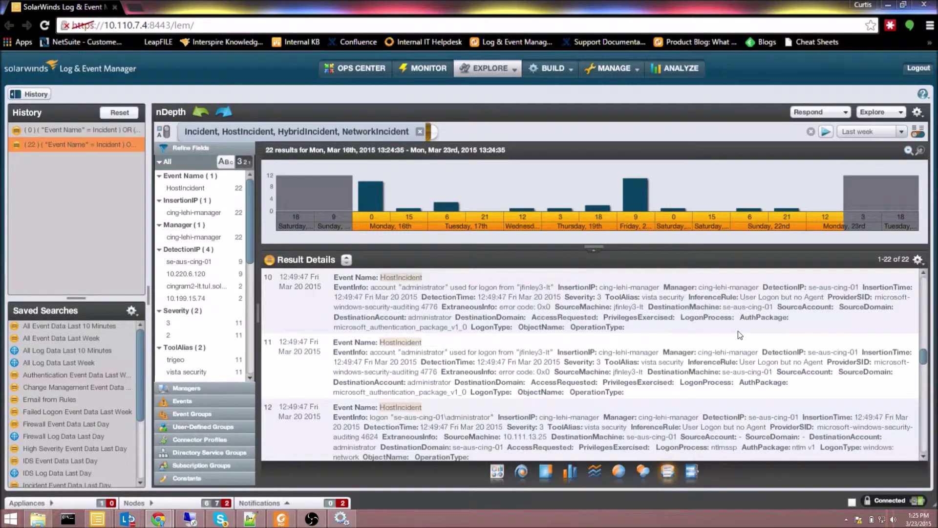
scroll(737, 330, "down", 2)
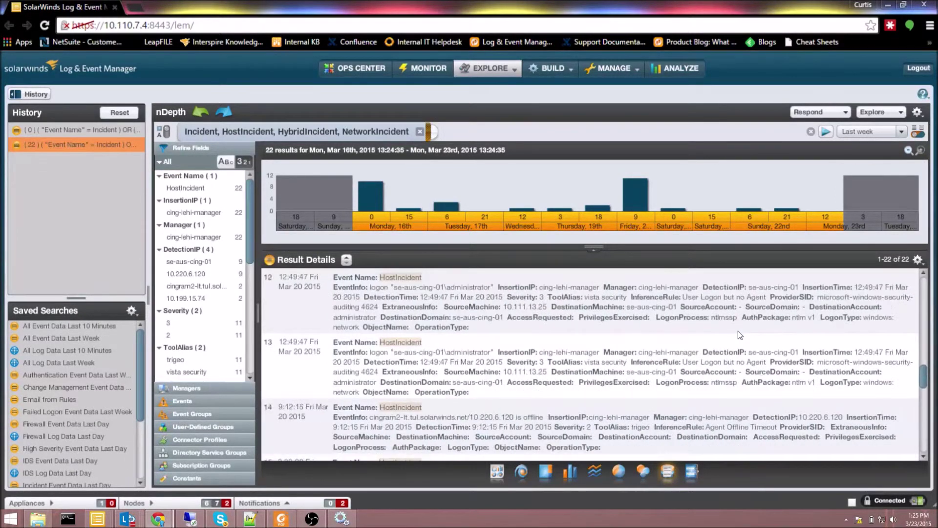
left_click(321, 273)
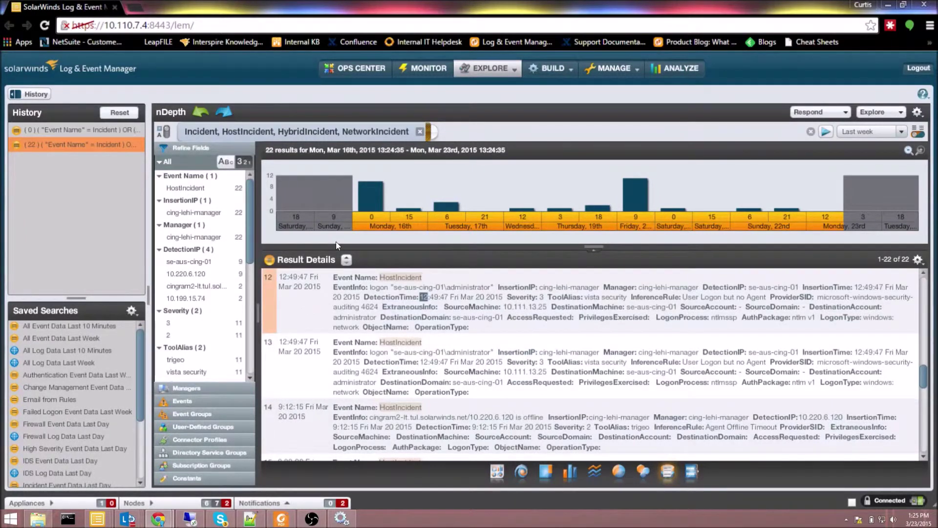
Step: Review the export choices for the search results, preview the nDepth Export report layout and close it
left_click(918, 260)
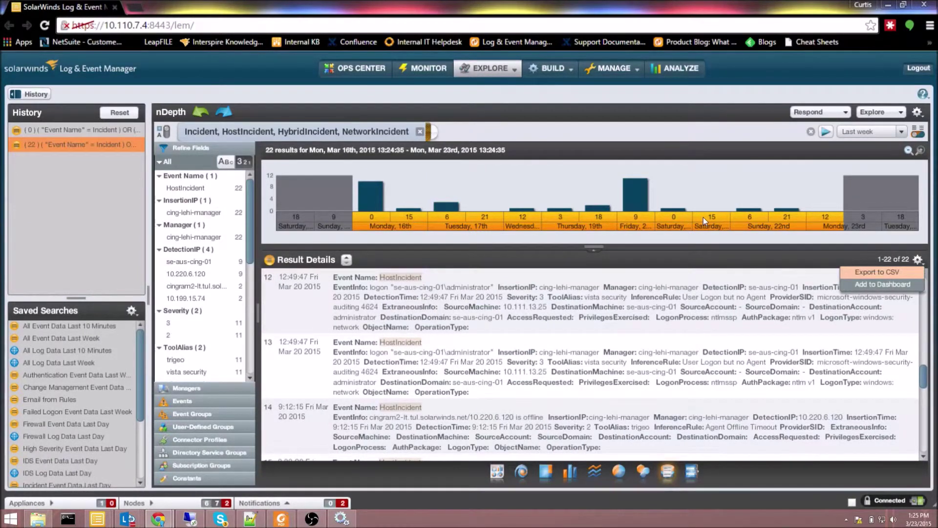
left_click(540, 271)
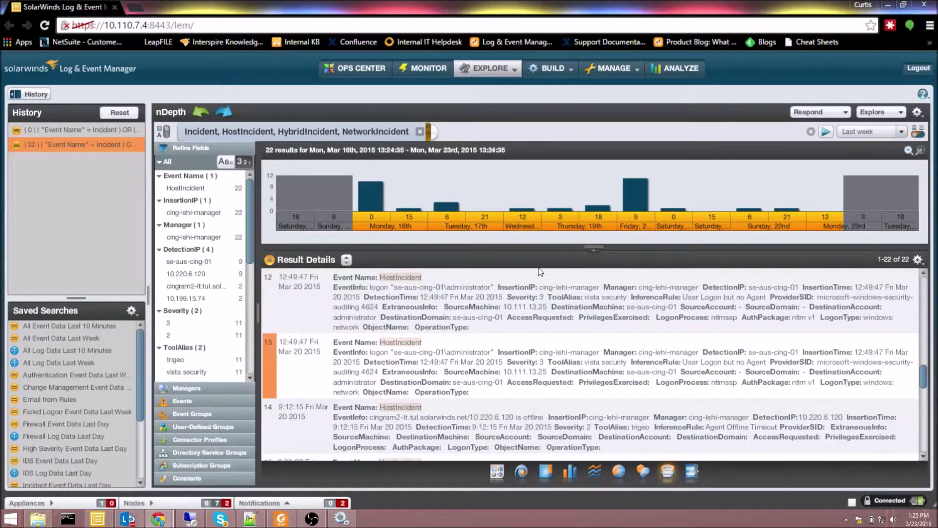
scroll(739, 228, "up", 5)
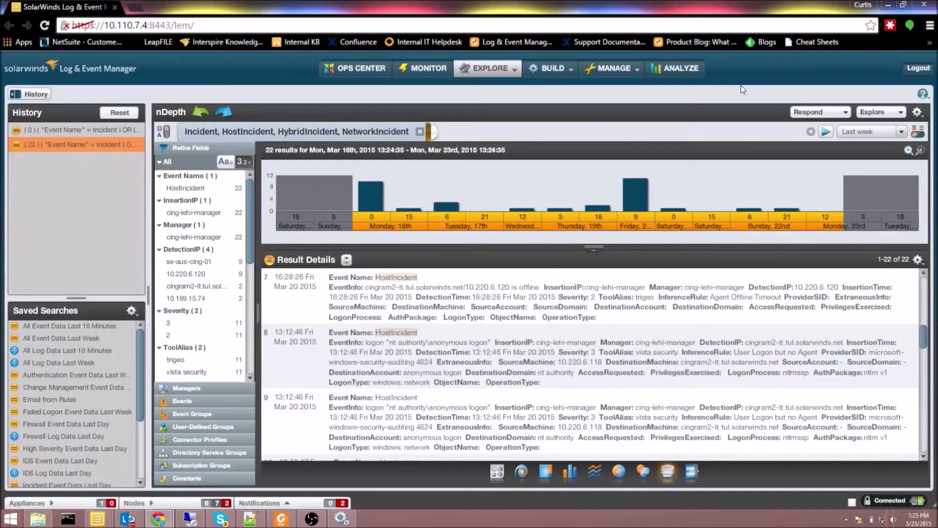
left_click(918, 112)
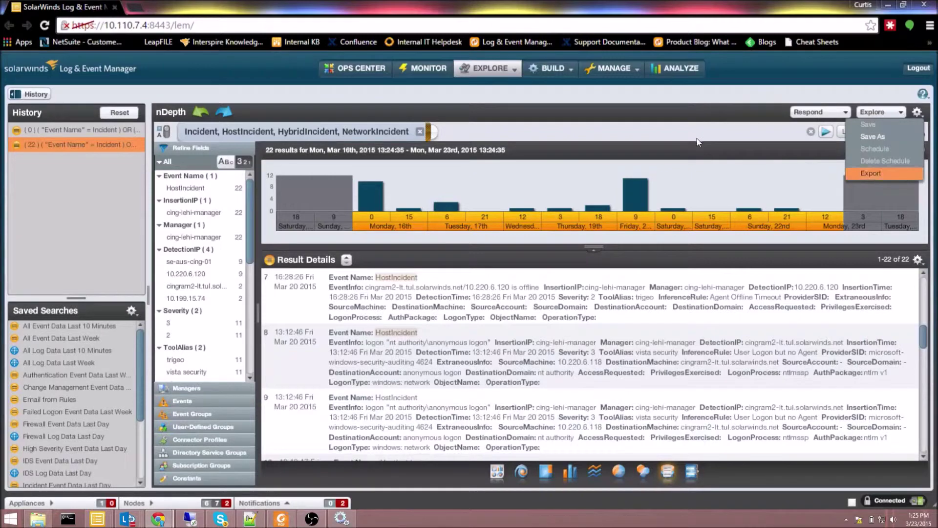
left_click(871, 172)
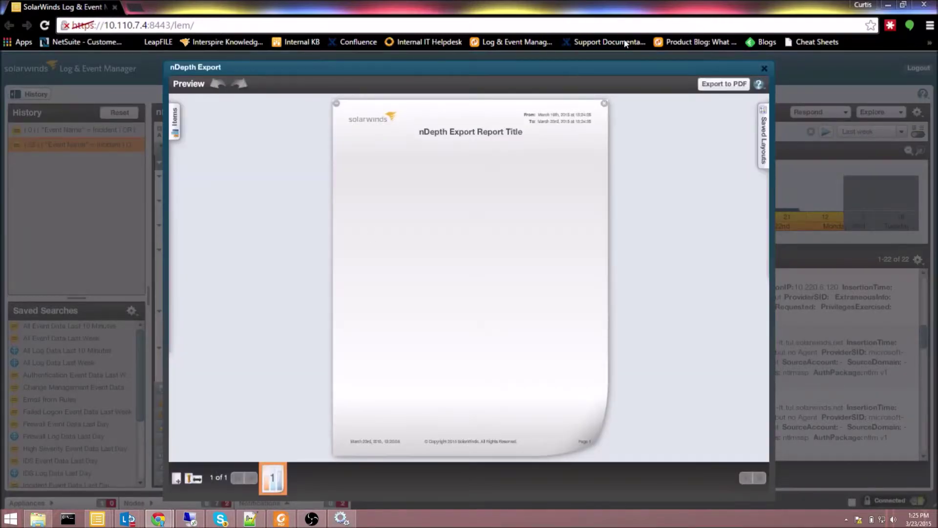
left_click(764, 68)
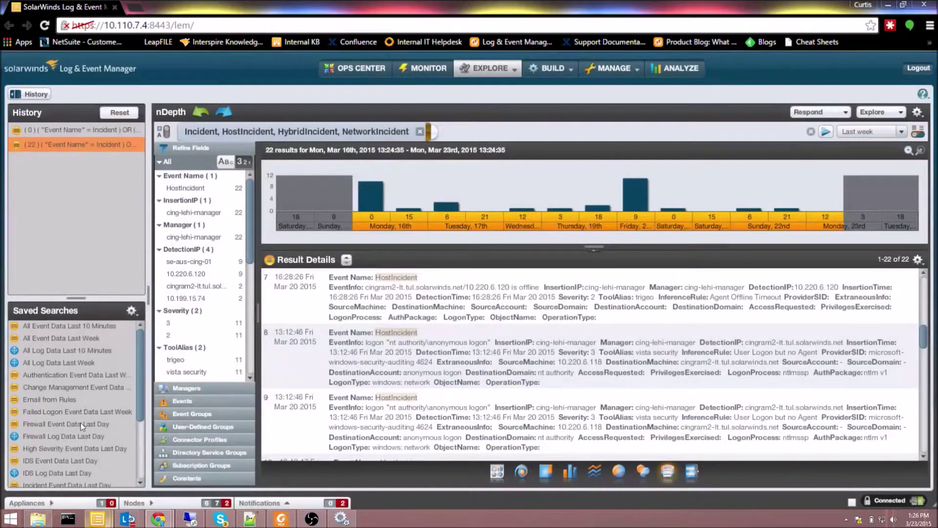
Step: Switch to SolarWinds Log & Event Manager Reports and run the Incident Alerts report for 3/16/2015 to 3/23/2015
left_click(151, 476)
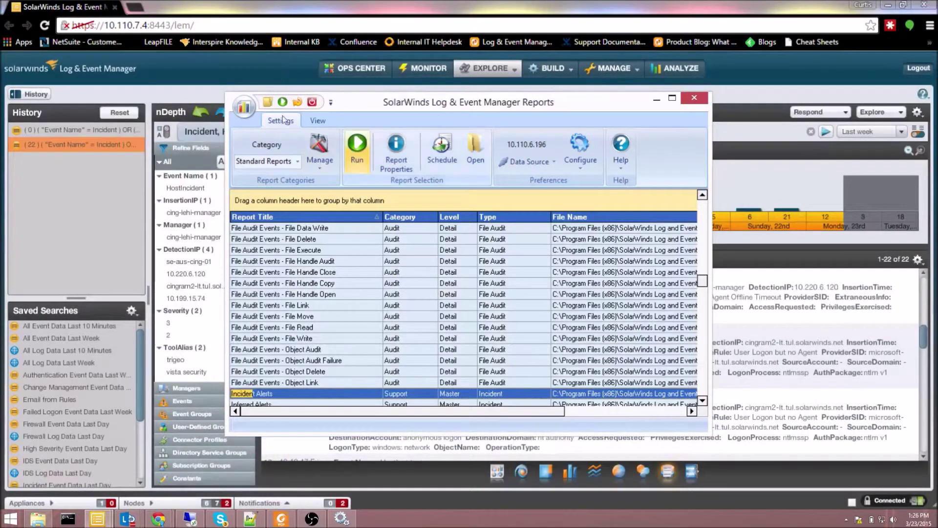
key("F9")
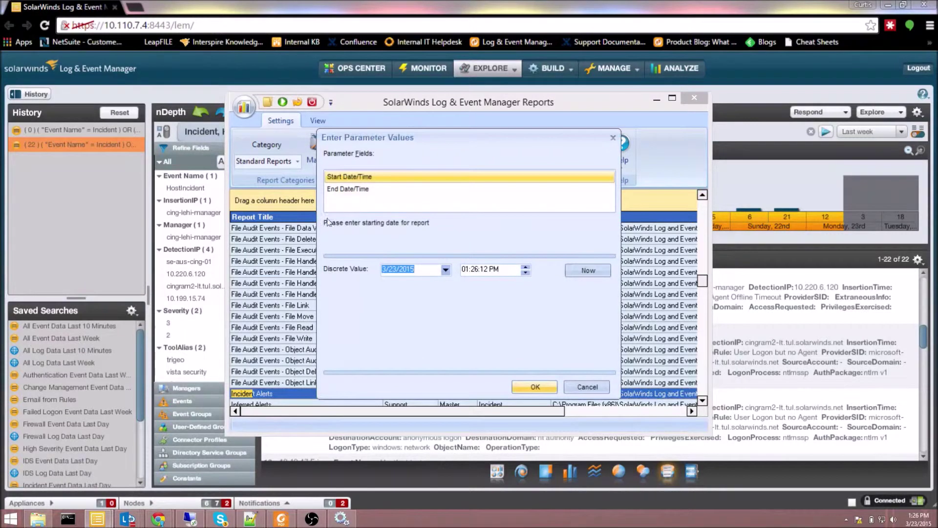
key("Tab")
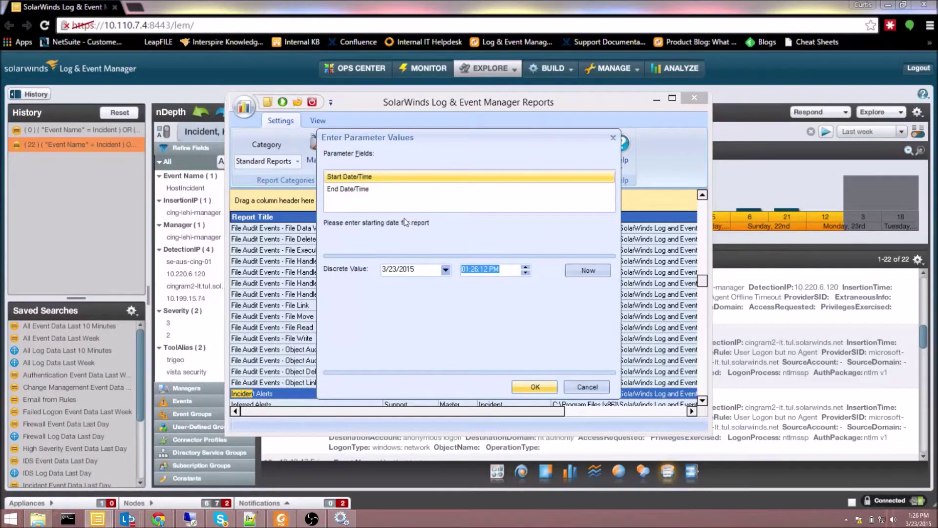
key("Tab")
key("space")
key("Down")
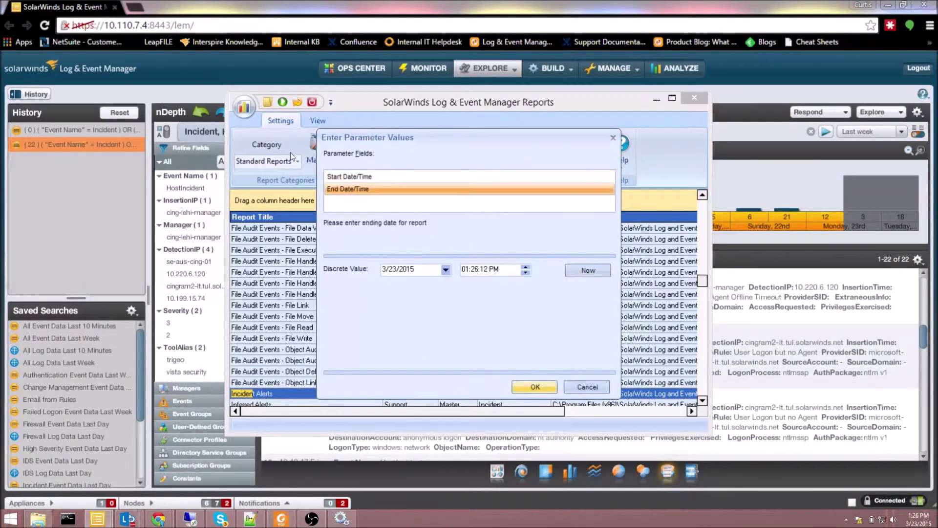
key("space")
key("Up")
key("Tab")
key("alt+Down")
key("Up")
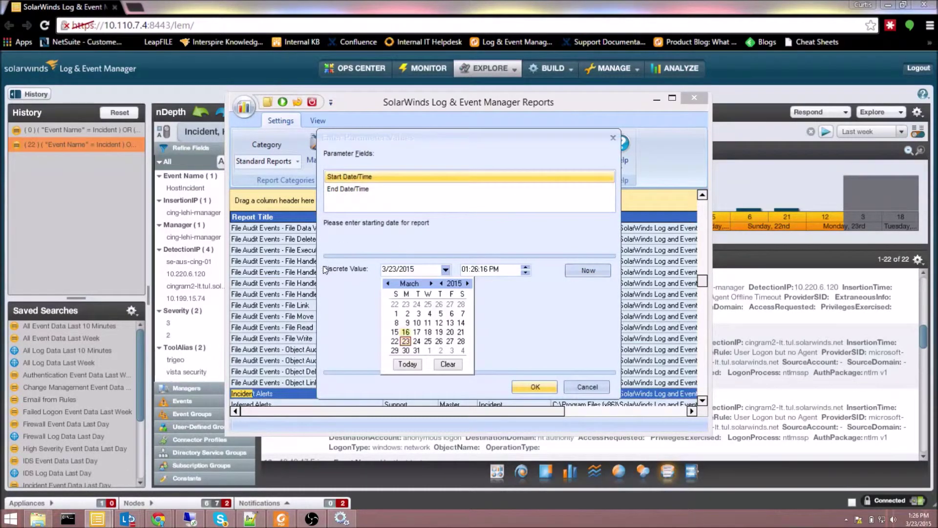
key("Return")
key("Return")
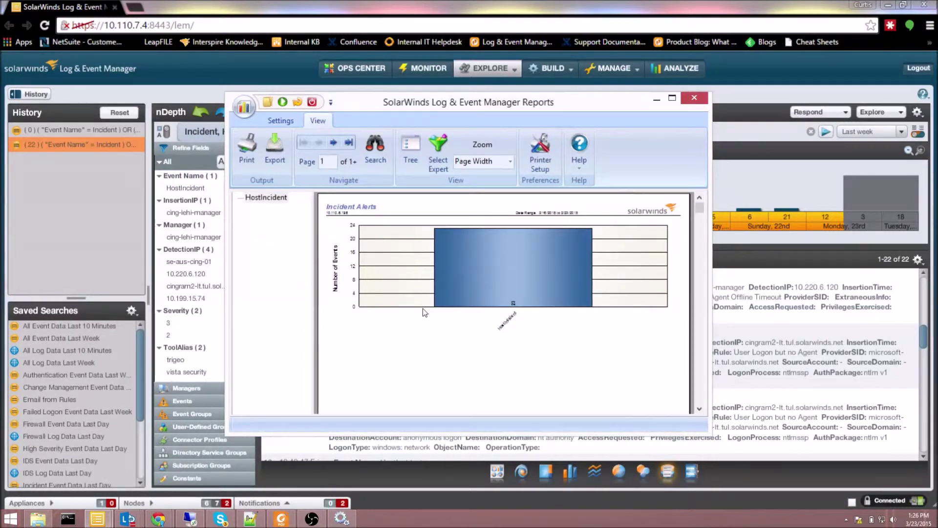
Step: Maximize the Incident Alerts report and examine each incident's detection IP, tool alias, inference rule, machine and account on its detail pages
left_click_drag(313, 101, 484, 96)
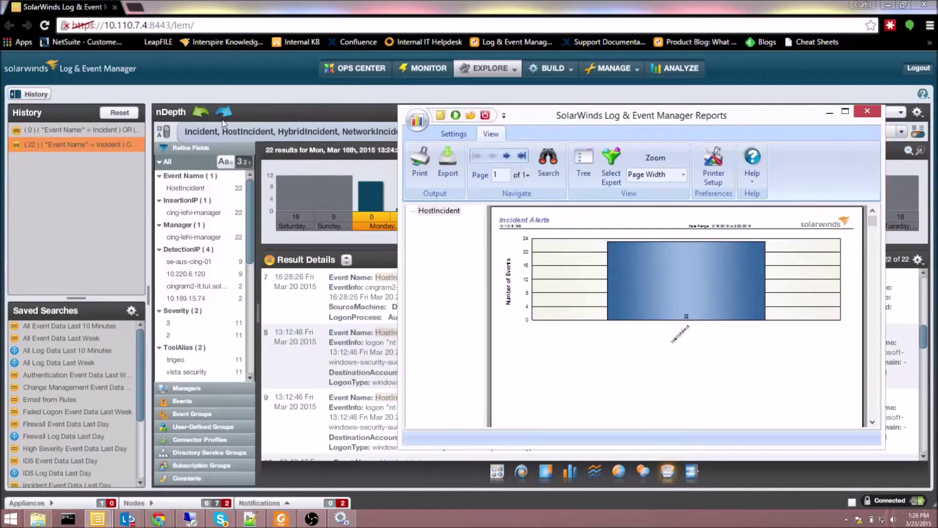
left_click_drag(473, 92, 183, 83)
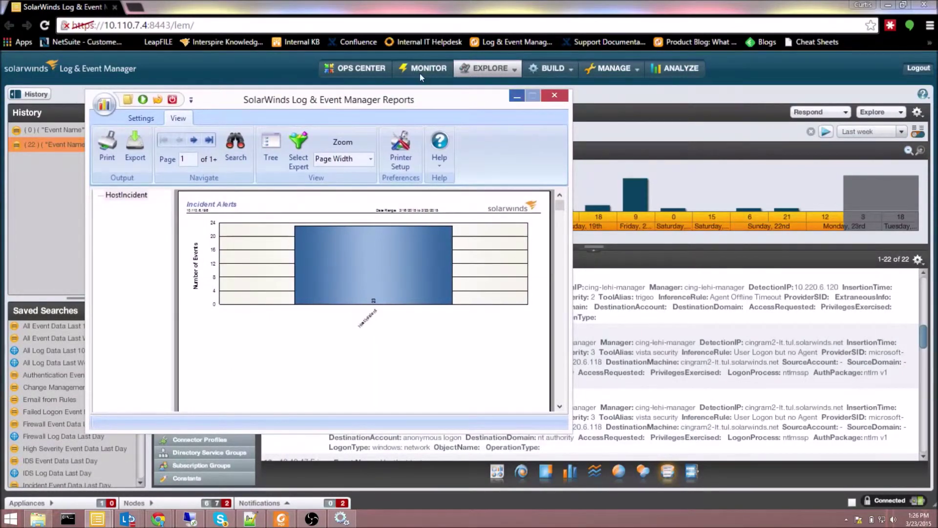
double_click(421, 73)
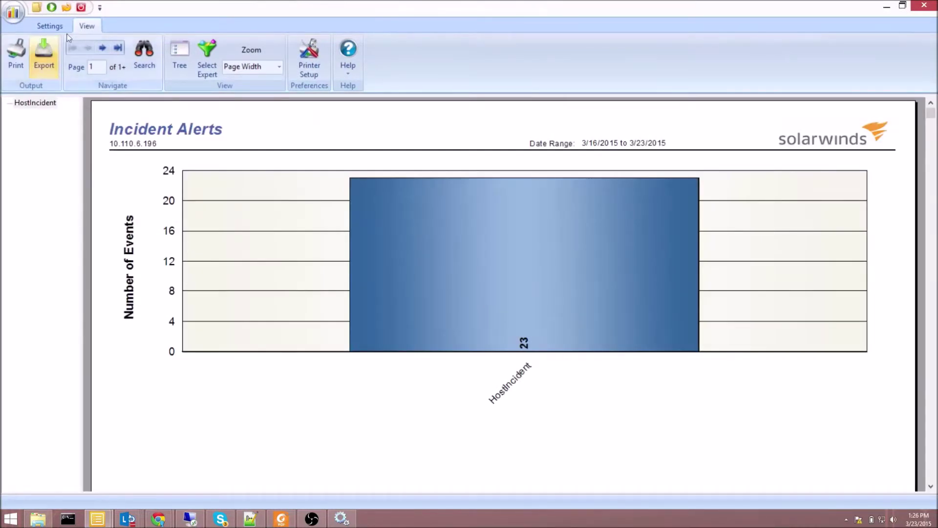
left_click(84, 42)
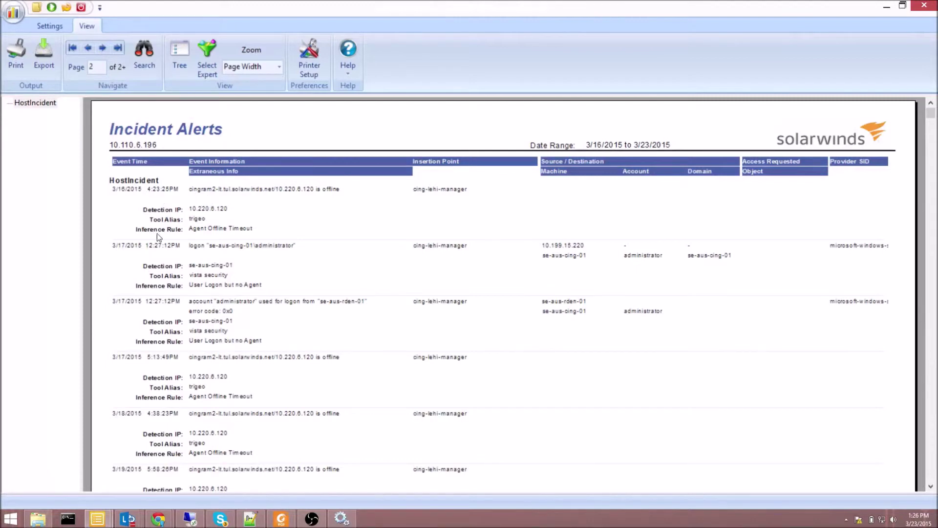
left_click(186, 229)
left_click(562, 256)
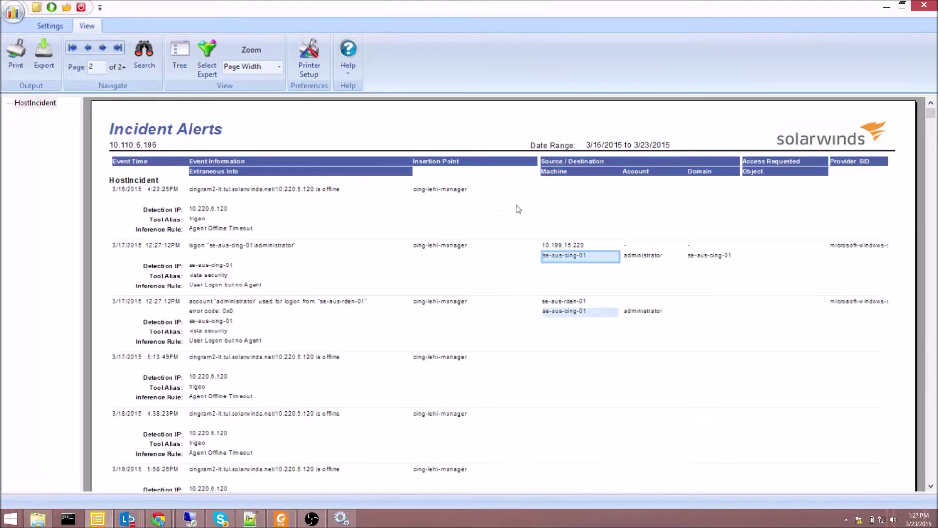
key("Tab")
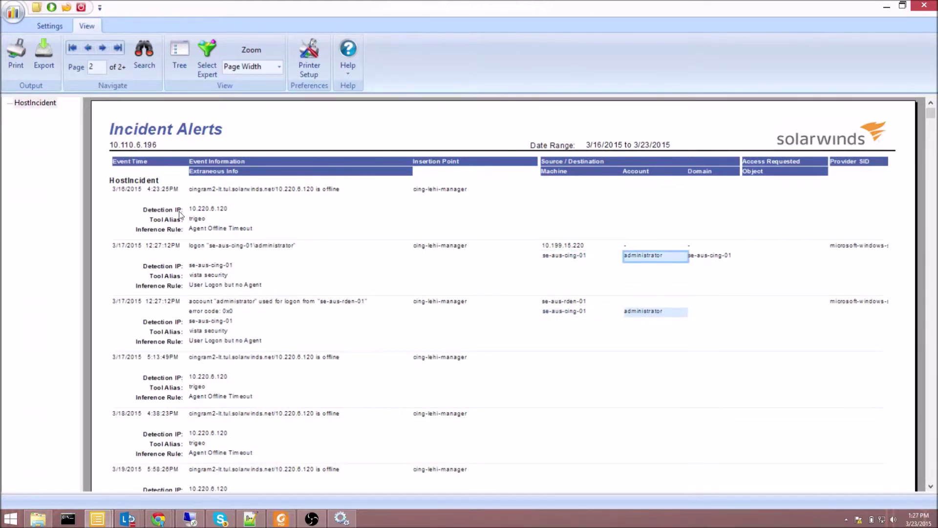
key("Tab")
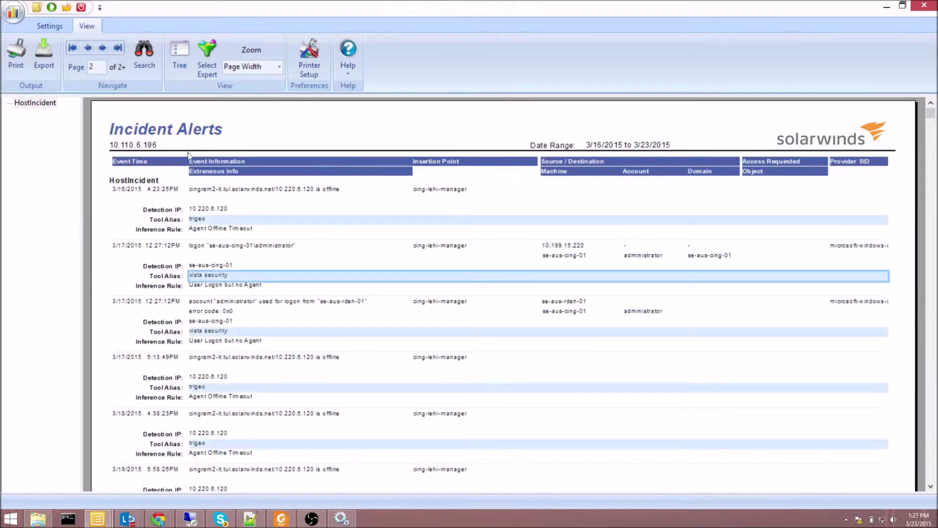
key("Tab")
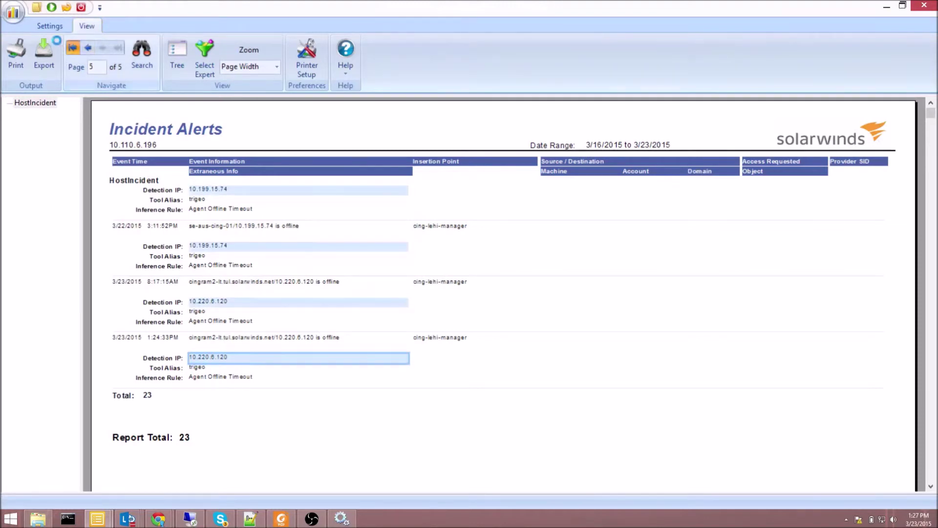
Step: Leave the Incident Alerts report for the standard reports list and switch to the Log & Event Manager web console in Chrome
left_click(72, 47)
left_click(44, 24)
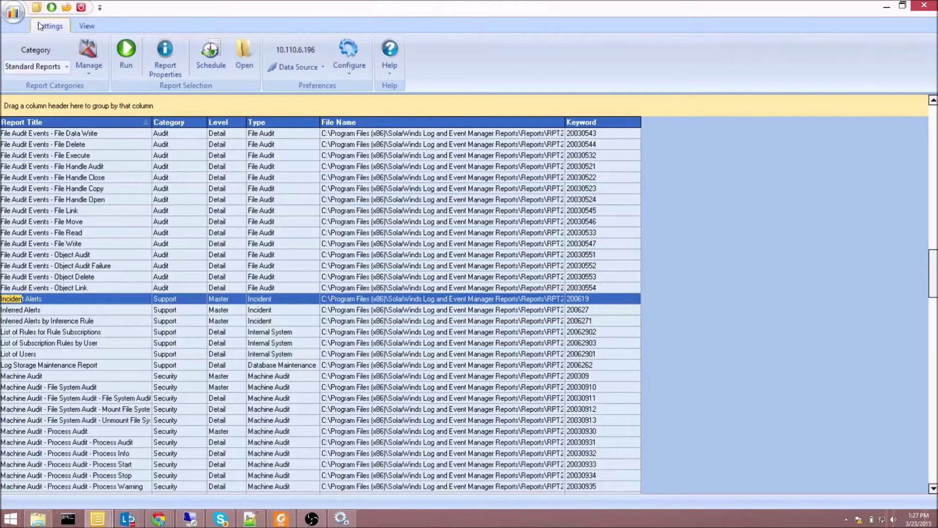
key("alt+Tab")
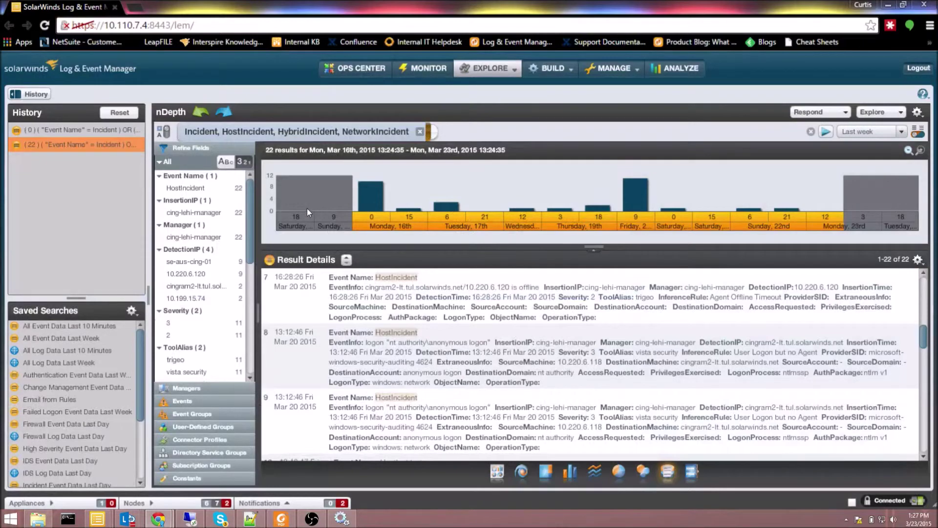
Step: Return from the rule editor to the rules listing and search the rules for "Agent"
left_click(549, 68)
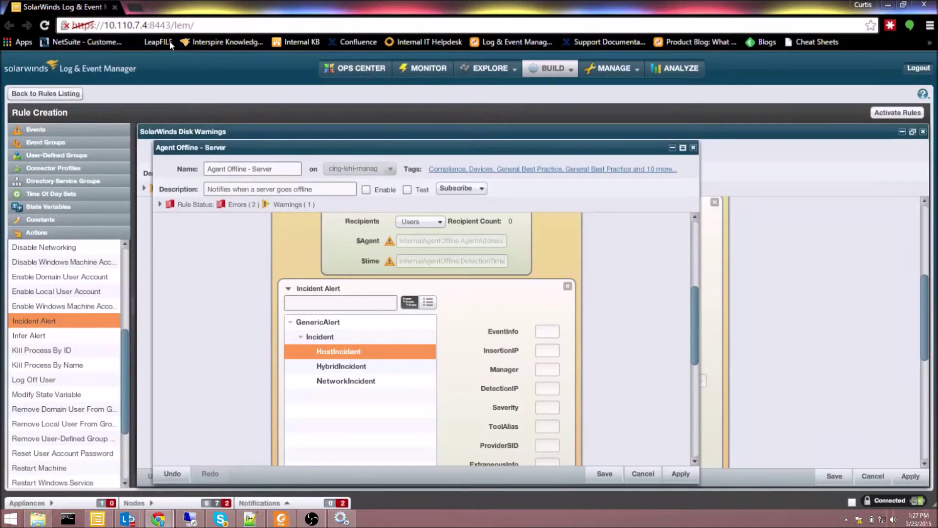
left_click(43, 93)
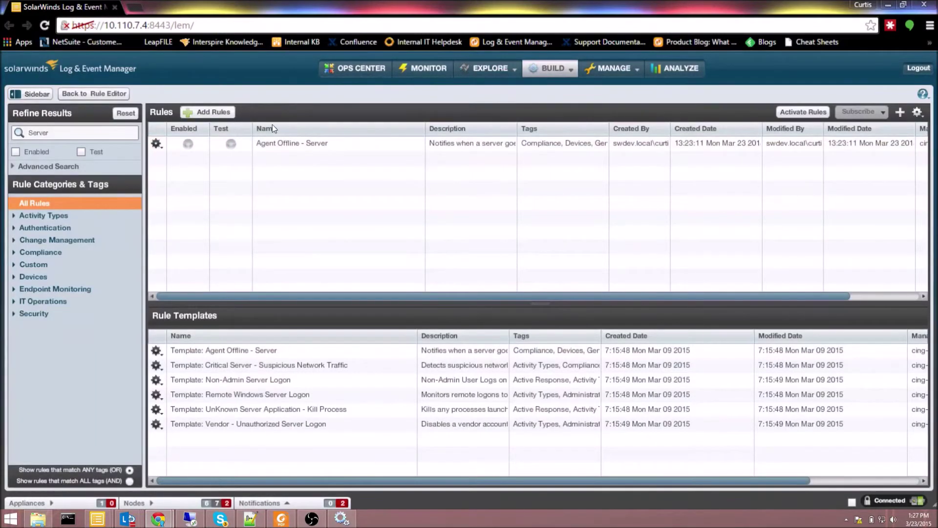
double_click(38, 132)
type("Agent")
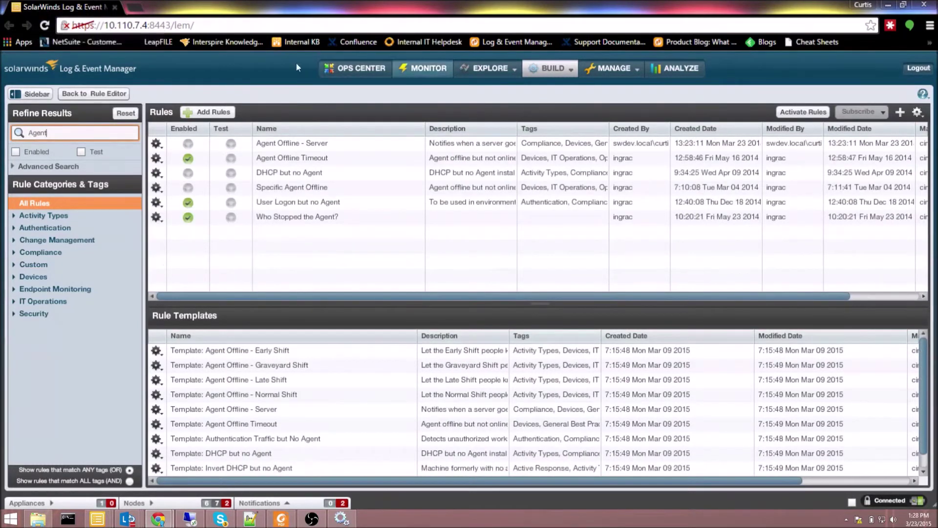
Step: Open the Agent Offline Timeout rule for editing and examine its correlations, correlation time and the field mappings of its HostIncident action
left_click(201, 158)
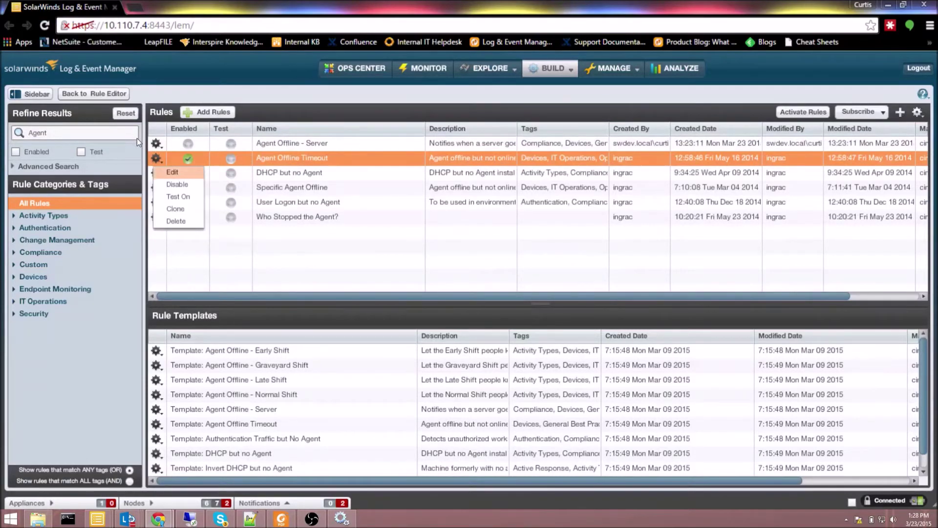
key("Return")
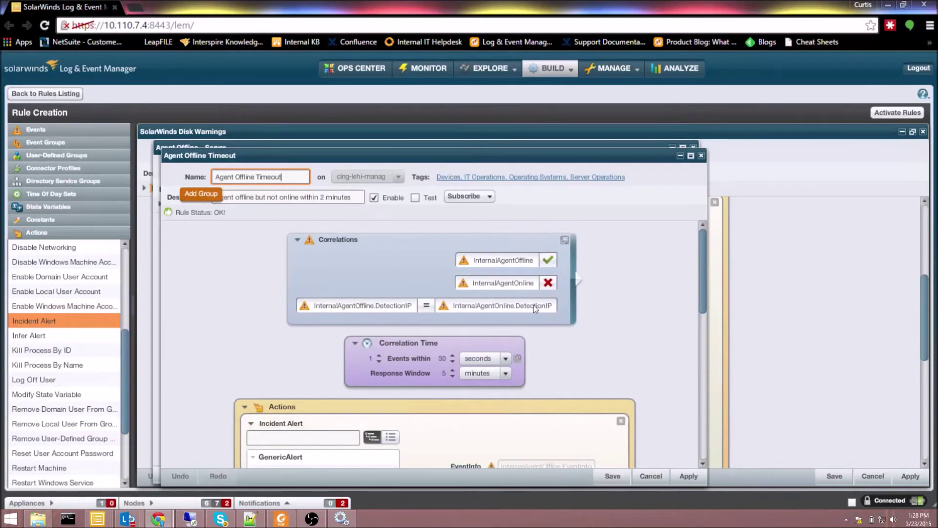
scroll(565, 332, "down", 5)
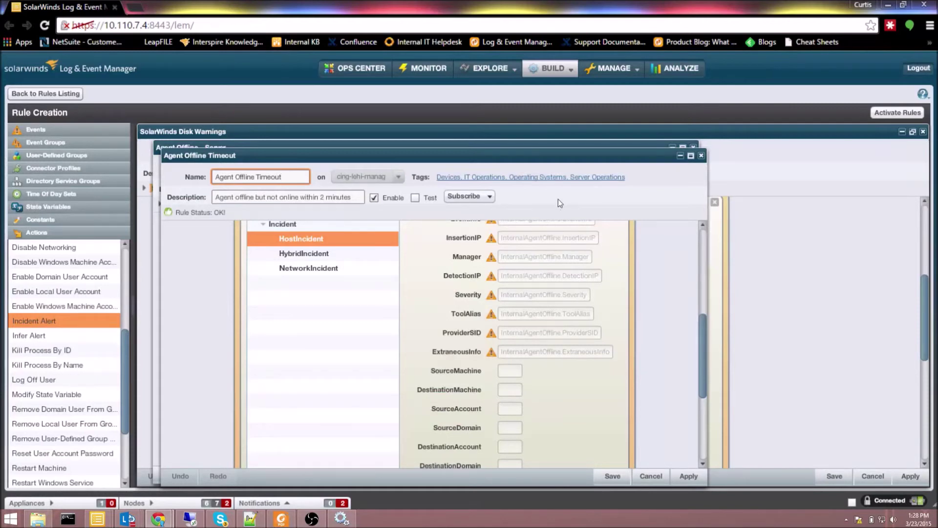
scroll(562, 195, "up", 5)
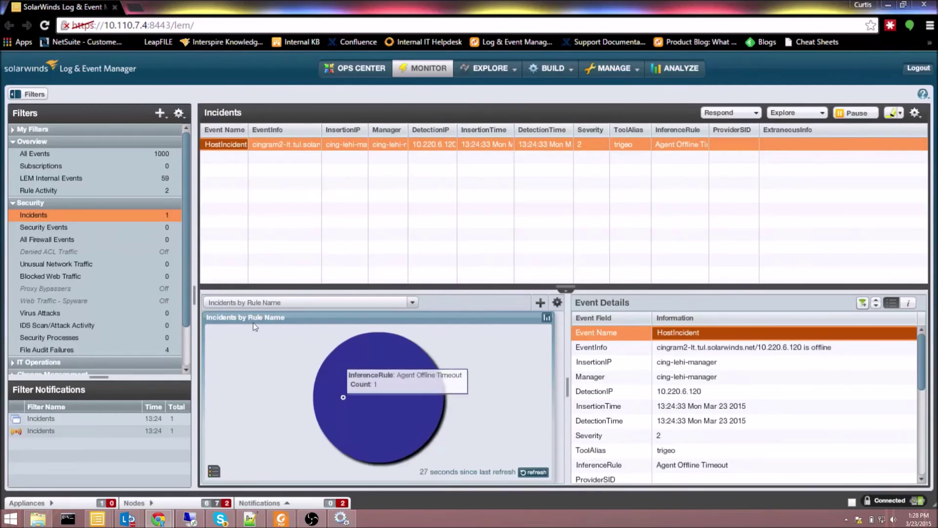
mouse_move(312, 518)
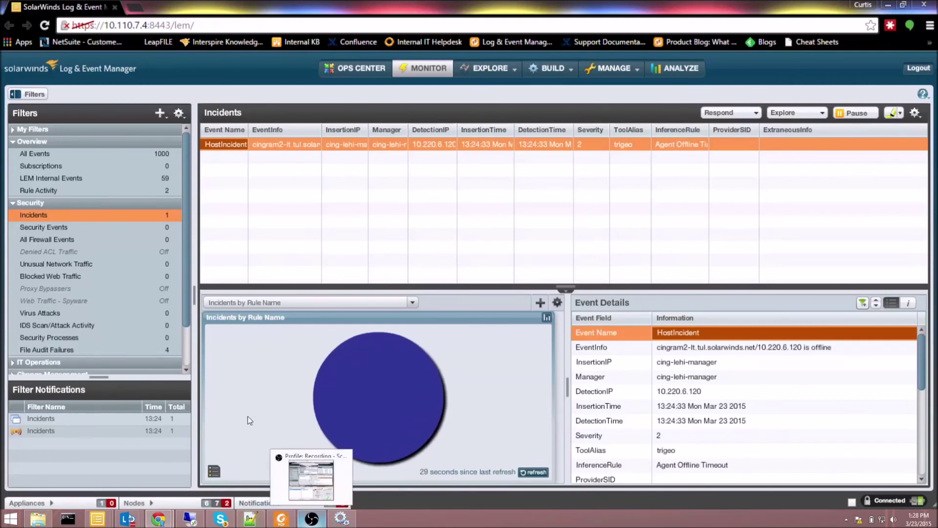